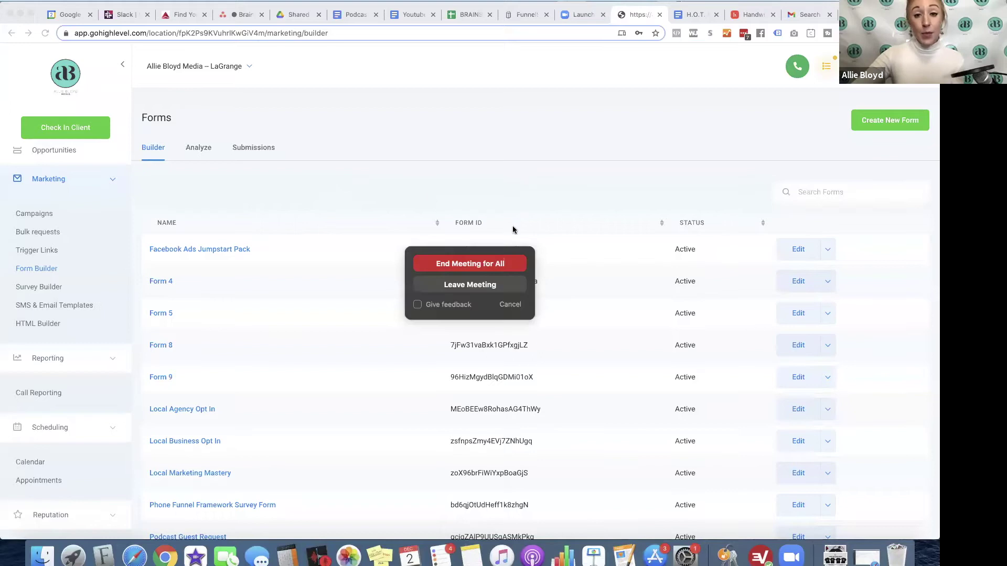
Step: Dismiss the meeting prompt and start a new blank form, Form 13, from the Forms page
{"action": "key", "text": "Escape"}
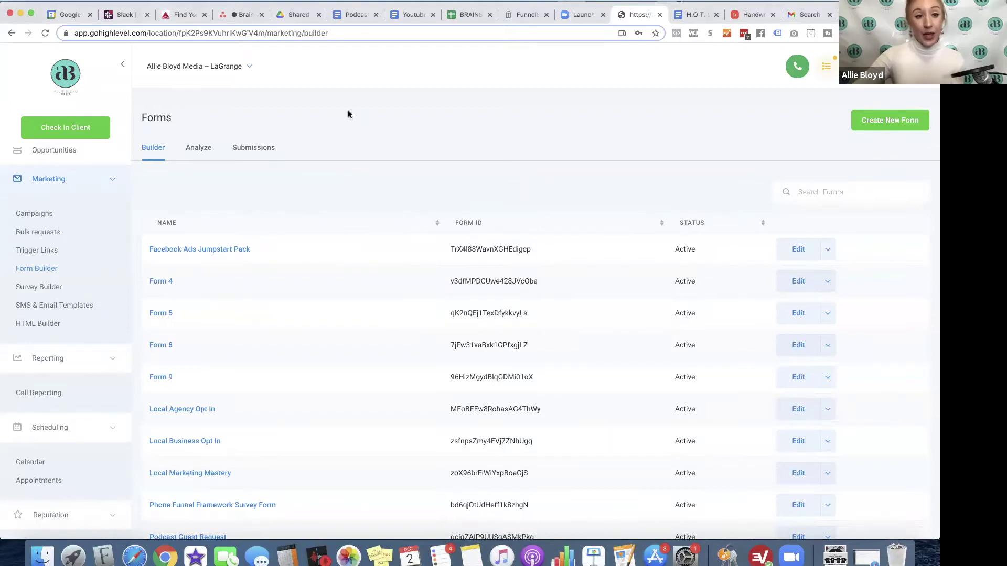
{"action": "scroll", "coordinate": [17, 257], "scroll_direction": "up", "scroll_amount": 3}
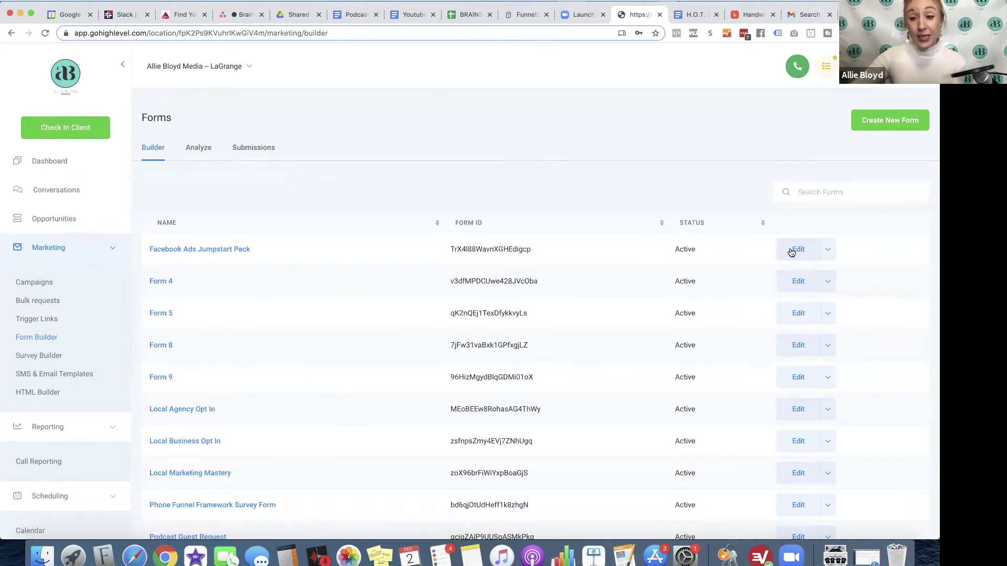
{"action": "left_click", "coordinate": [878, 123]}
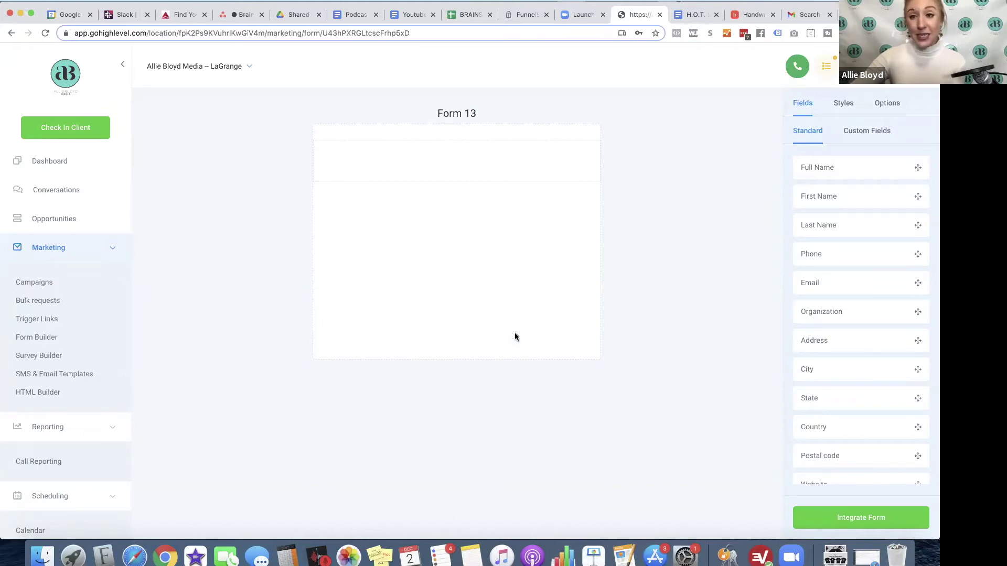
Step: Add Full Name, Phone, Email, Organization and Website fields to Form 13, in that order
{"action": "triple_click", "coordinate": [459, 114]}
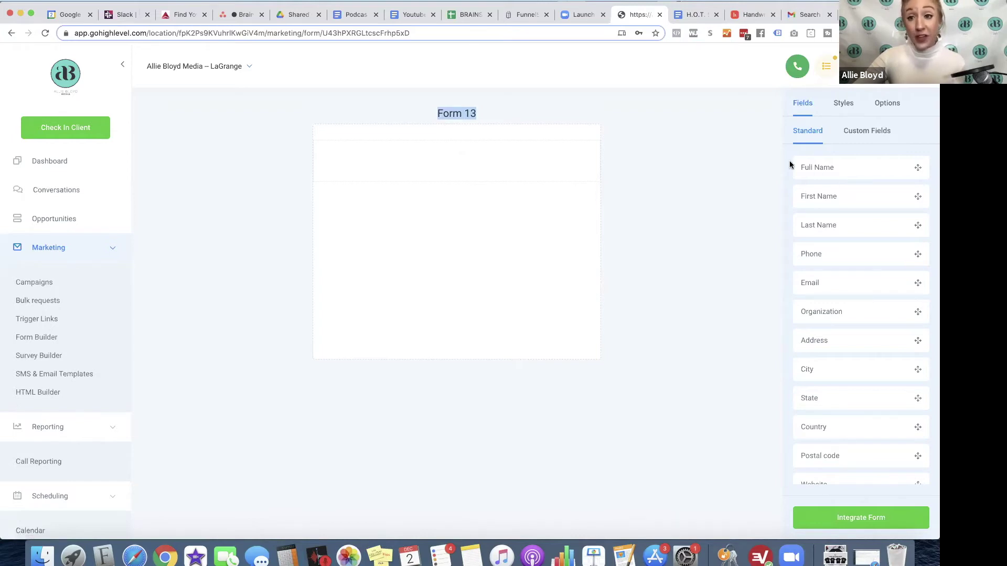
{"action": "left_click", "coordinate": [763, 161]}
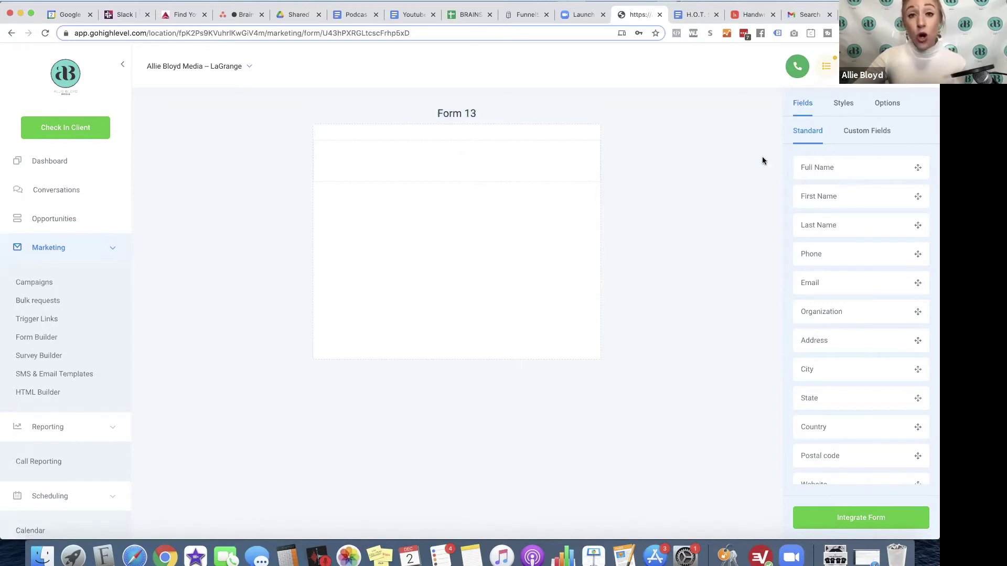
{"action": "left_click_drag", "start_coordinate": [834, 167], "coordinate": [374, 150]}
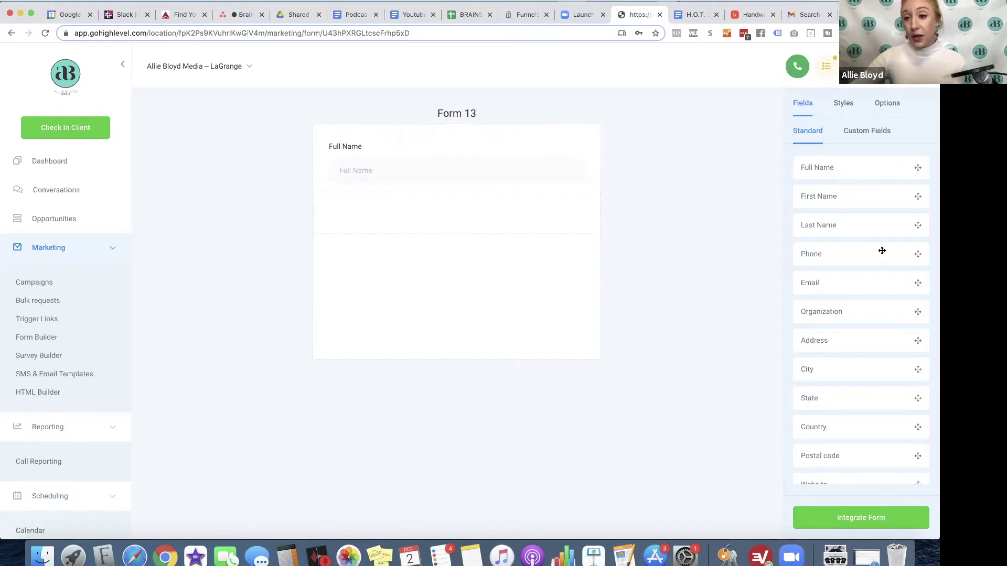
{"action": "left_click_drag", "start_coordinate": [880, 250], "coordinate": [440, 205]}
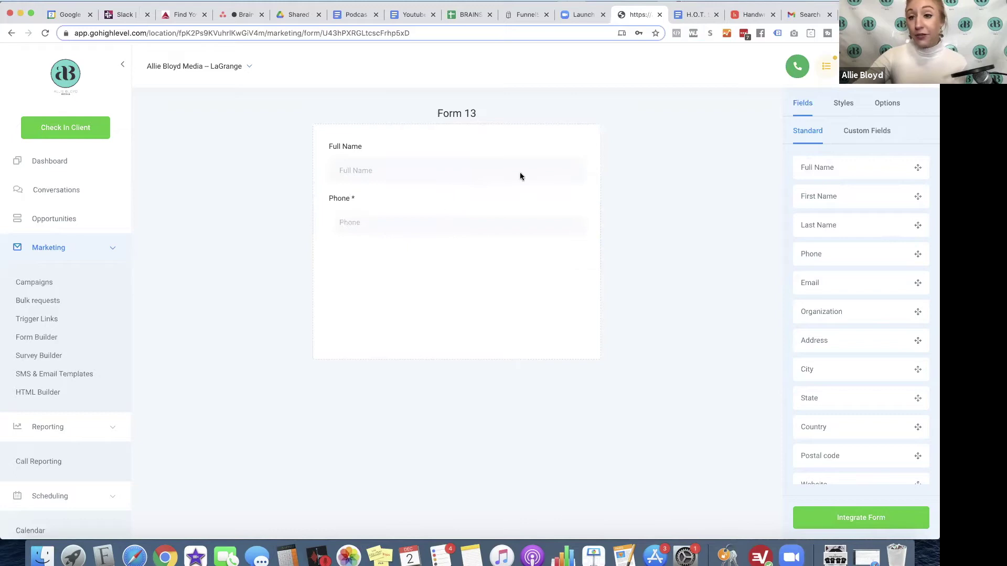
{"action": "left_click_drag", "start_coordinate": [858, 294], "coordinate": [420, 257]}
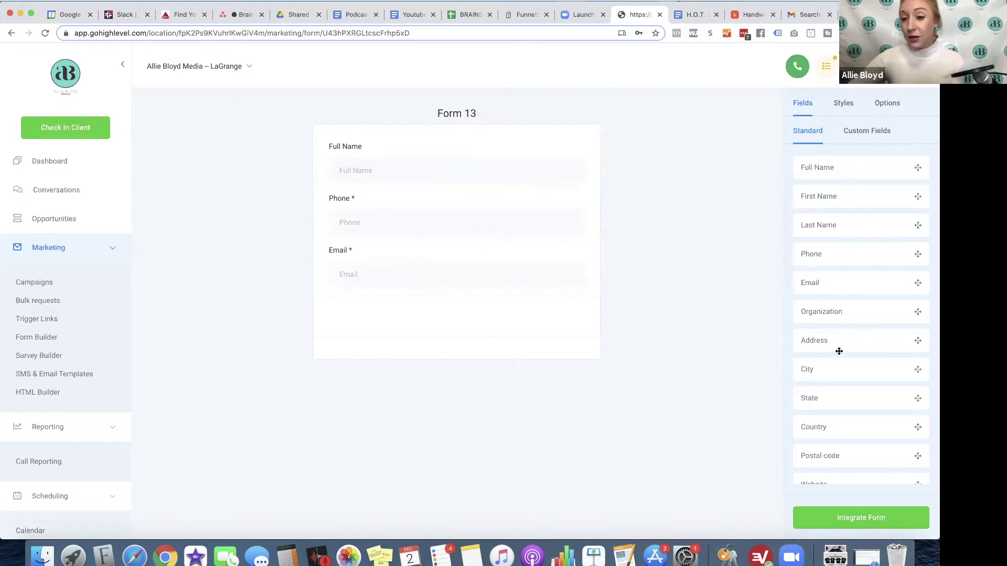
{"action": "scroll", "coordinate": [839, 351], "scroll_direction": "down", "scroll_amount": 5}
{"action": "left_click_drag", "start_coordinate": [840, 346], "coordinate": [430, 314]}
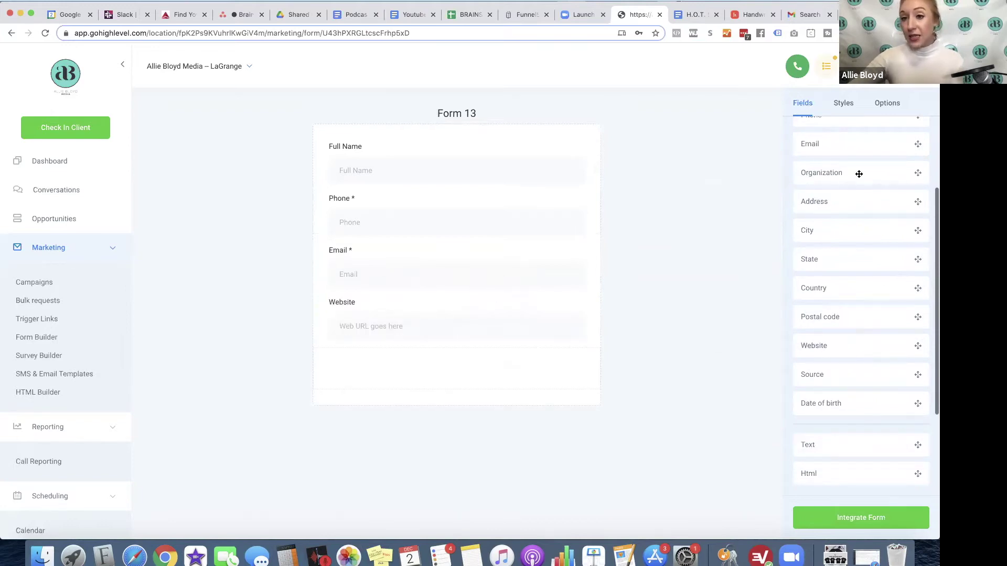
{"action": "left_click_drag", "start_coordinate": [858, 173], "coordinate": [426, 329]}
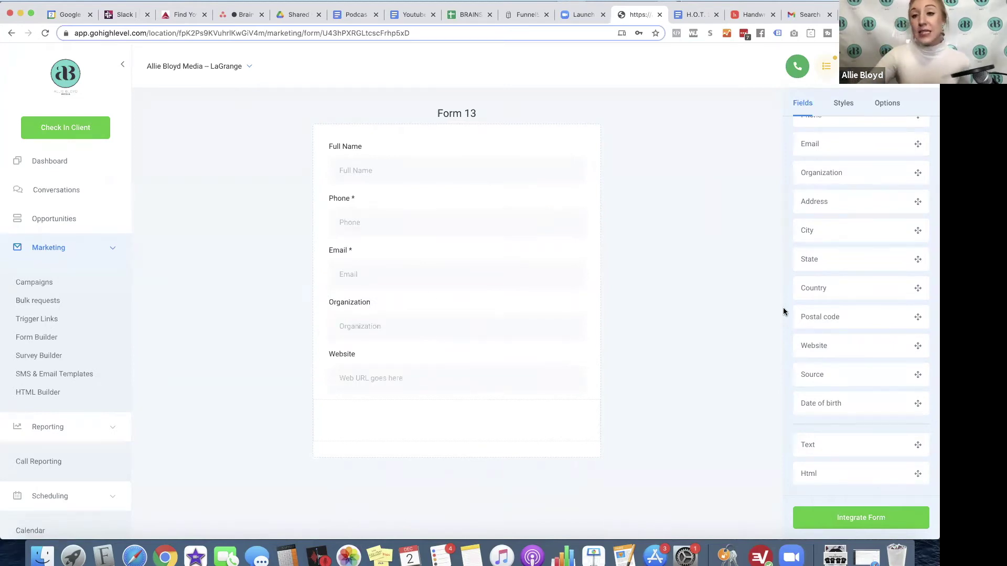
{"action": "scroll", "coordinate": [820, 307], "scroll_direction": "up", "scroll_amount": 5}
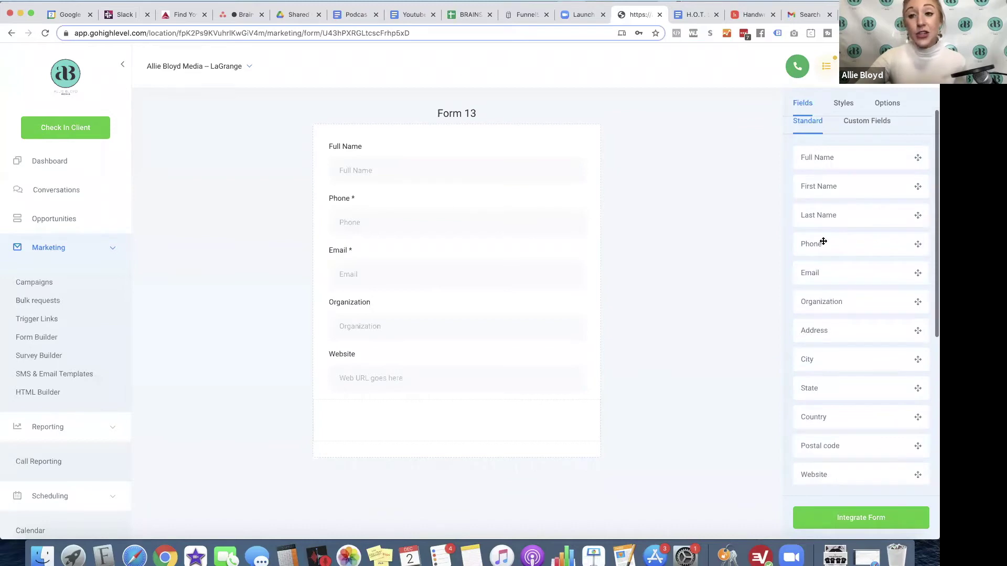
{"action": "scroll", "coordinate": [827, 225], "scroll_direction": "up", "scroll_amount": 1}
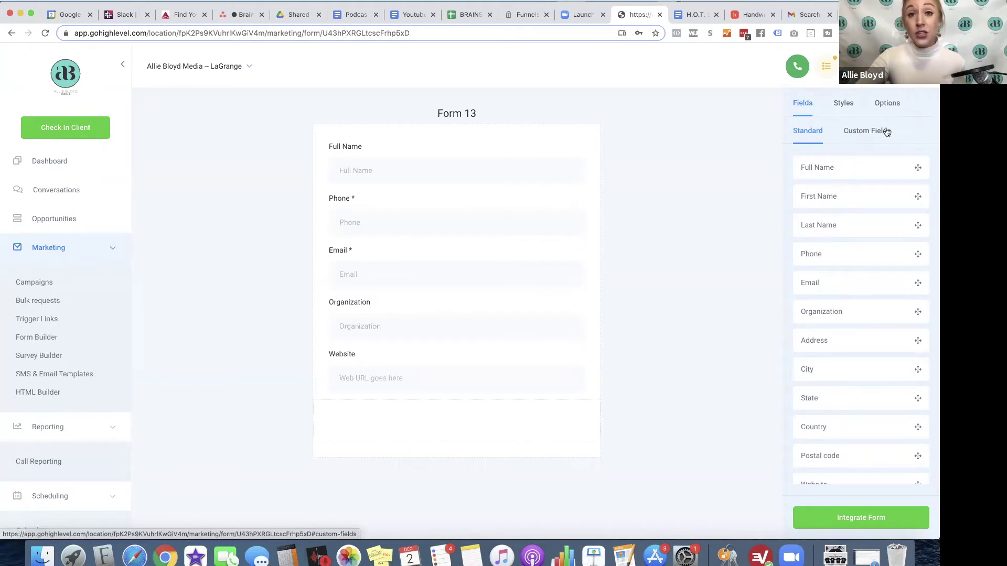
{"action": "scroll", "coordinate": [81, 464], "scroll_direction": "down", "scroll_amount": 10}
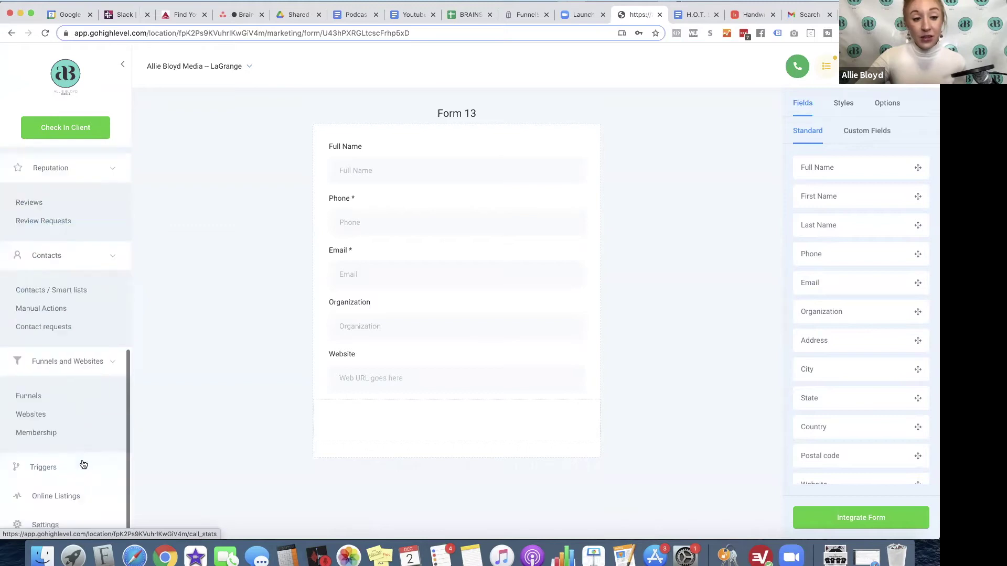
Step: Browse the account's Custom Fields settings, such as Confirmation, Show Up and Business Revenue
{"action": "left_click", "coordinate": [43, 525]}
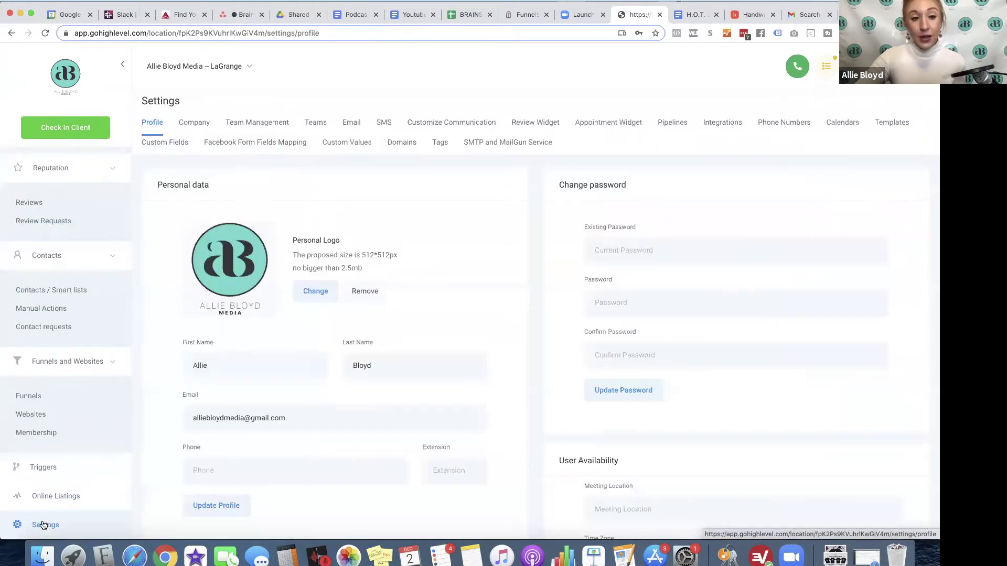
{"action": "left_click", "coordinate": [174, 144]}
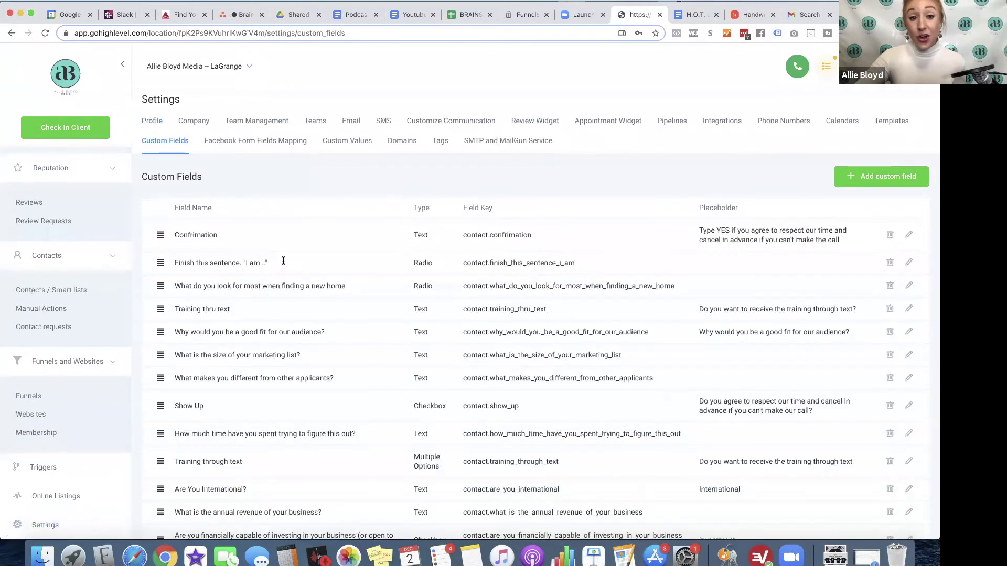
{"action": "scroll", "coordinate": [306, 293], "scroll_direction": "down", "scroll_amount": 4}
{"action": "scroll", "coordinate": [307, 292], "scroll_direction": "down", "scroll_amount": 3}
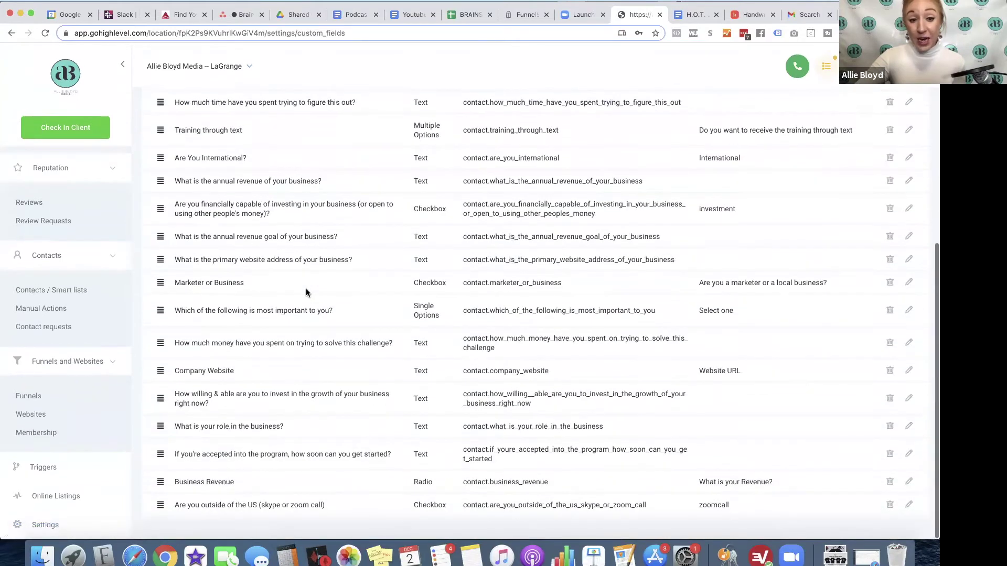
{"action": "scroll", "coordinate": [306, 292], "scroll_direction": "up", "scroll_amount": 6}
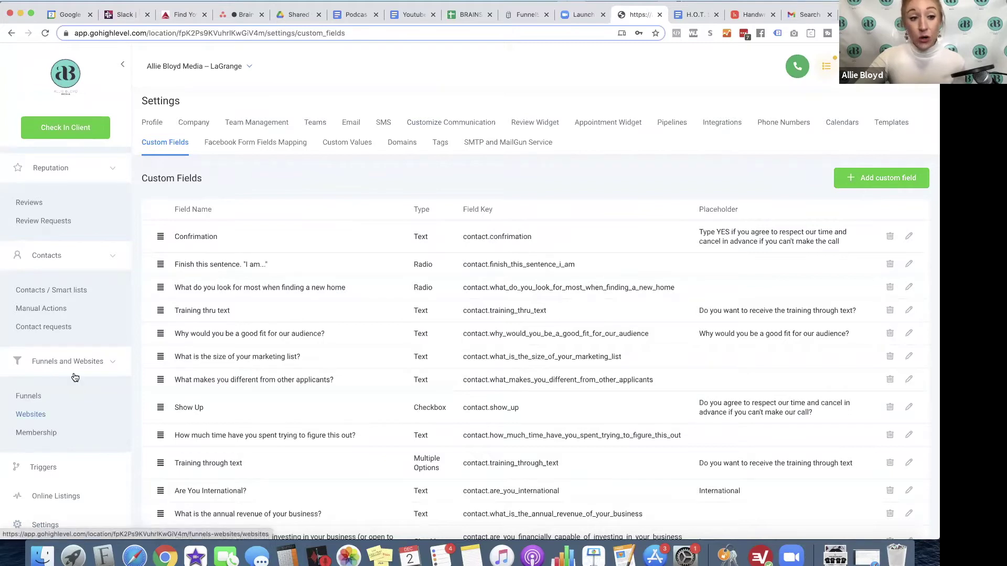
{"action": "scroll", "coordinate": [75, 377], "scroll_direction": "up", "scroll_amount": 5}
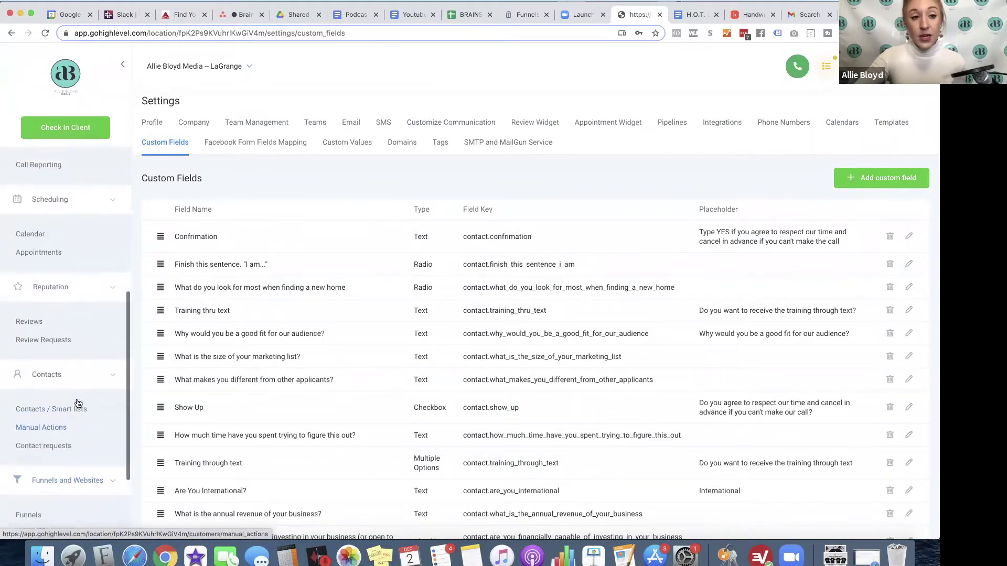
{"action": "scroll", "coordinate": [77, 403], "scroll_direction": "up", "scroll_amount": 3}
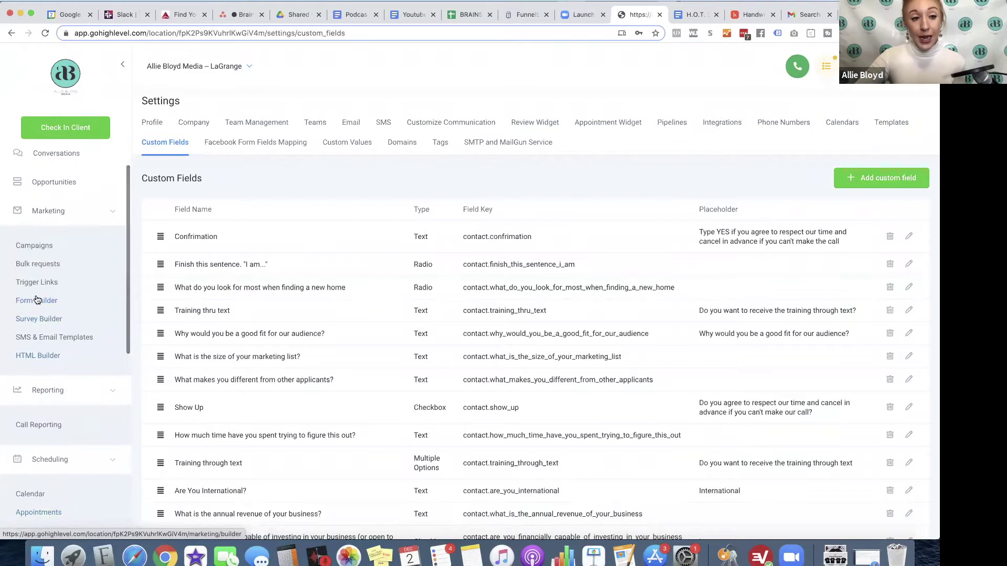
Step: Create Form 14 and add Full Name, Phone, Email, Organization and Website fields
{"action": "left_click", "coordinate": [37, 301]}
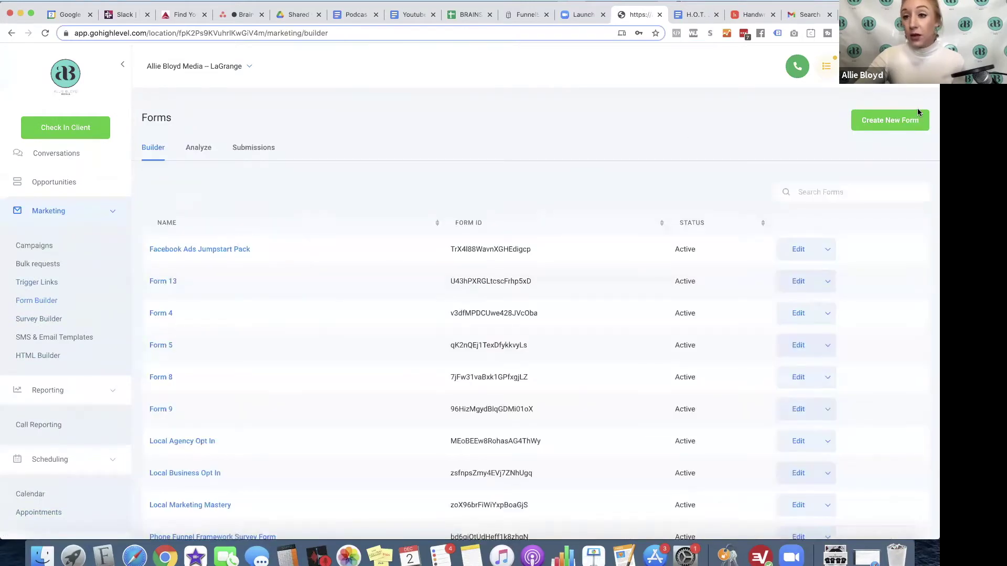
{"action": "left_click", "coordinate": [902, 122]}
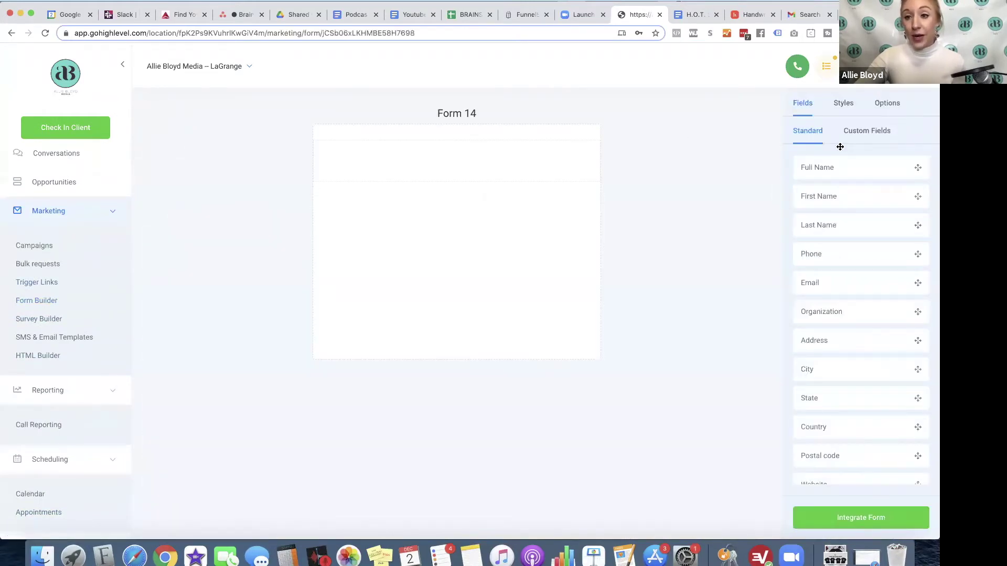
{"action": "left_click_drag", "start_coordinate": [824, 173], "coordinate": [488, 166]}
{"action": "left_click_drag", "start_coordinate": [833, 262], "coordinate": [446, 184]}
{"action": "left_click_drag", "start_coordinate": [878, 278], "coordinate": [449, 245]}
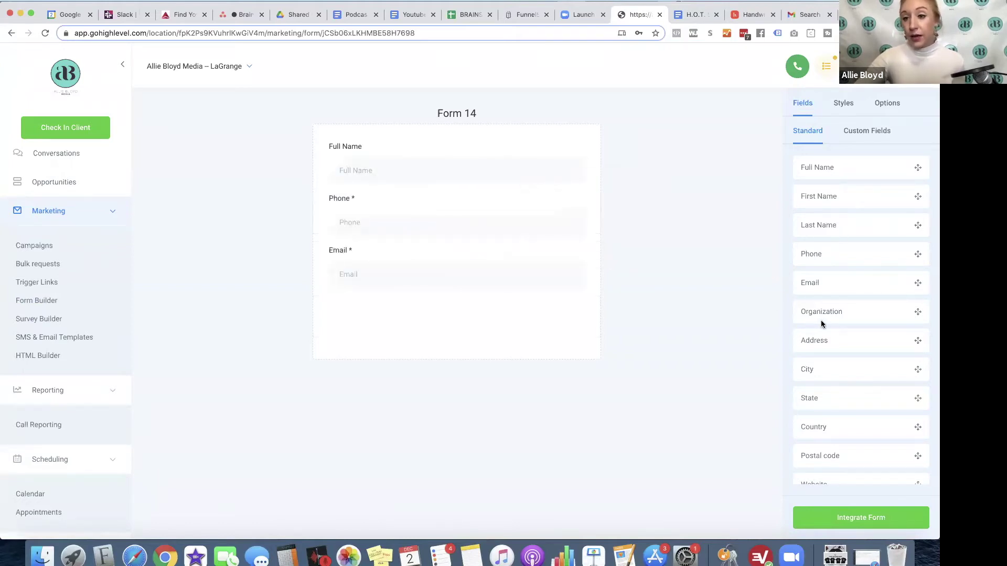
{"action": "left_click_drag", "start_coordinate": [821, 320], "coordinate": [616, 320]}
{"action": "scroll", "coordinate": [839, 362], "scroll_direction": "down", "scroll_amount": 4}
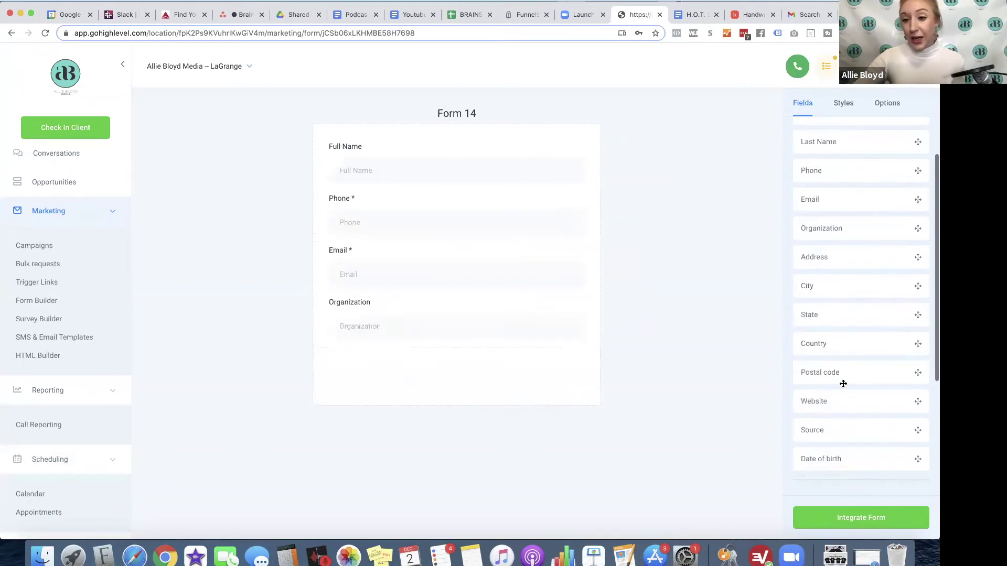
{"action": "left_click_drag", "start_coordinate": [856, 383], "coordinate": [386, 354]}
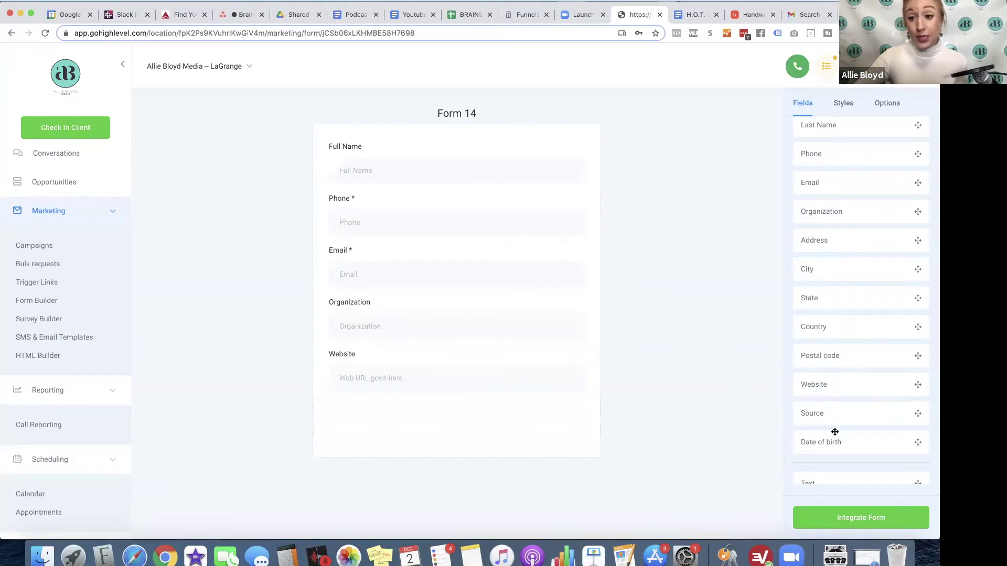
{"action": "scroll", "coordinate": [832, 429], "scroll_direction": "down", "scroll_amount": 2}
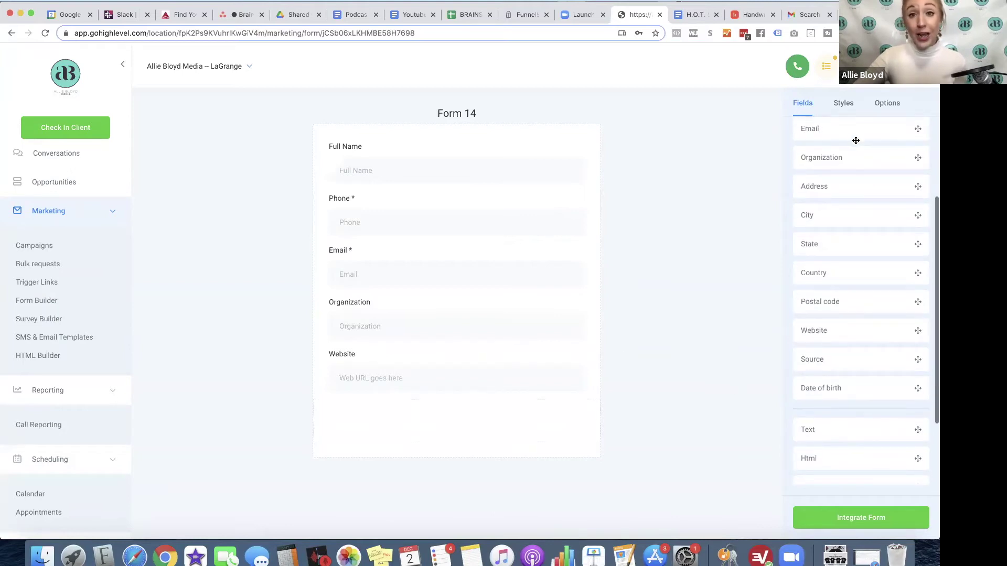
{"action": "scroll", "coordinate": [880, 157], "scroll_direction": "up", "scroll_amount": 4}
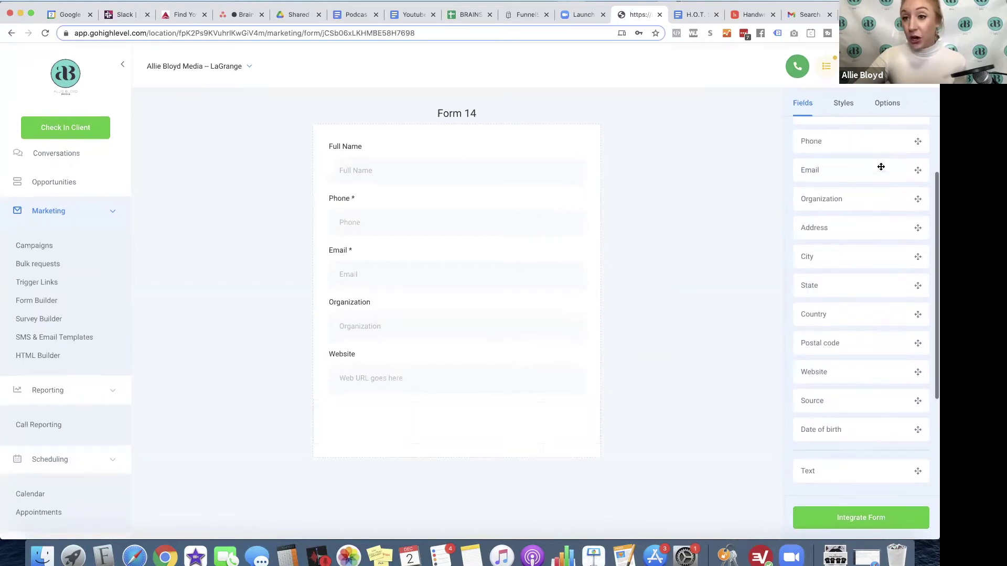
Step: Append the financial-capability, outside-the-US and Show Up yes/no custom fields to Form 14
{"action": "left_click", "coordinate": [875, 132]}
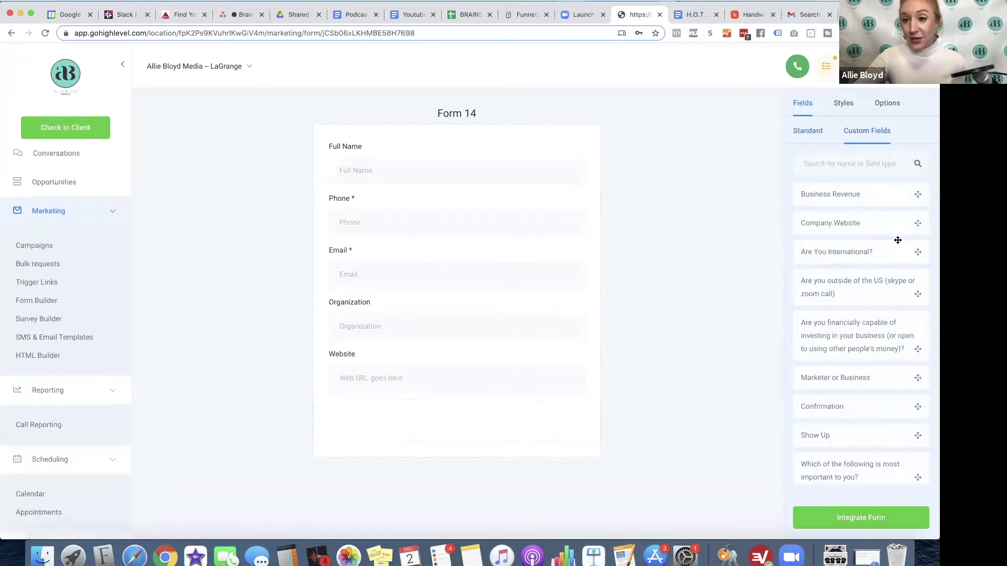
{"action": "scroll", "coordinate": [897, 240], "scroll_direction": "down", "scroll_amount": 1}
{"action": "left_click_drag", "start_coordinate": [843, 270], "coordinate": [377, 419]}
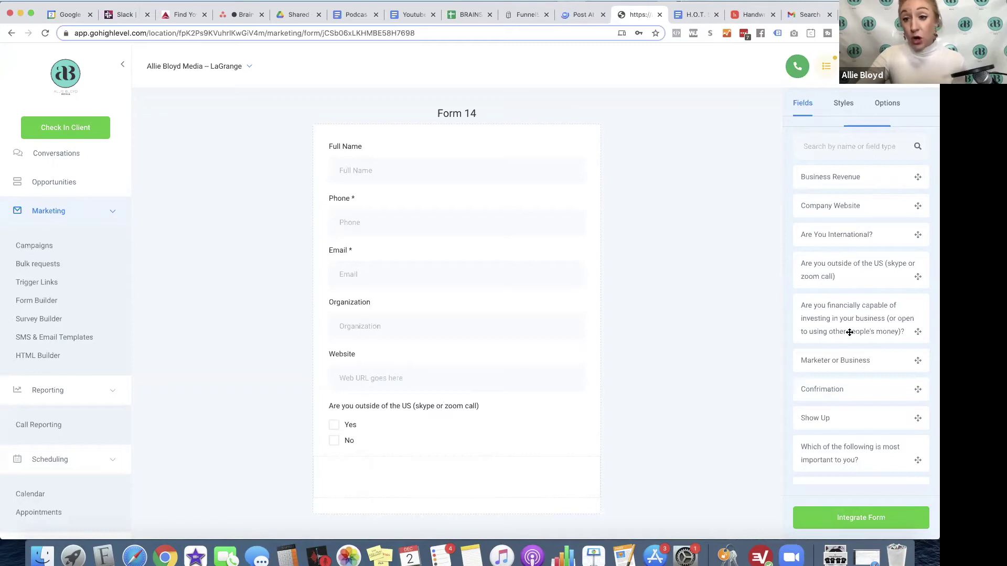
{"action": "left_click_drag", "start_coordinate": [847, 332], "coordinate": [524, 424]}
{"action": "scroll", "coordinate": [525, 423], "scroll_direction": "down", "scroll_amount": 1}
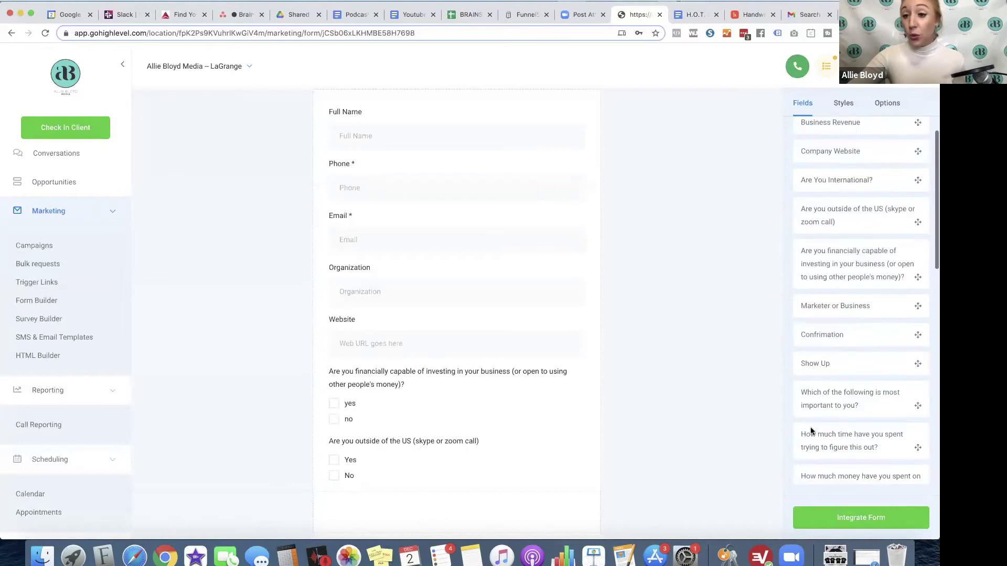
{"action": "scroll", "coordinate": [811, 431], "scroll_direction": "down", "scroll_amount": 1}
{"action": "left_click_drag", "start_coordinate": [814, 348], "coordinate": [379, 507]}
{"action": "scroll", "coordinate": [449, 449], "scroll_direction": "down", "scroll_amount": 2}
Step: Make the Show Up field required and set its title to the full cancel-in-advance question
{"action": "left_click", "coordinate": [470, 409]}
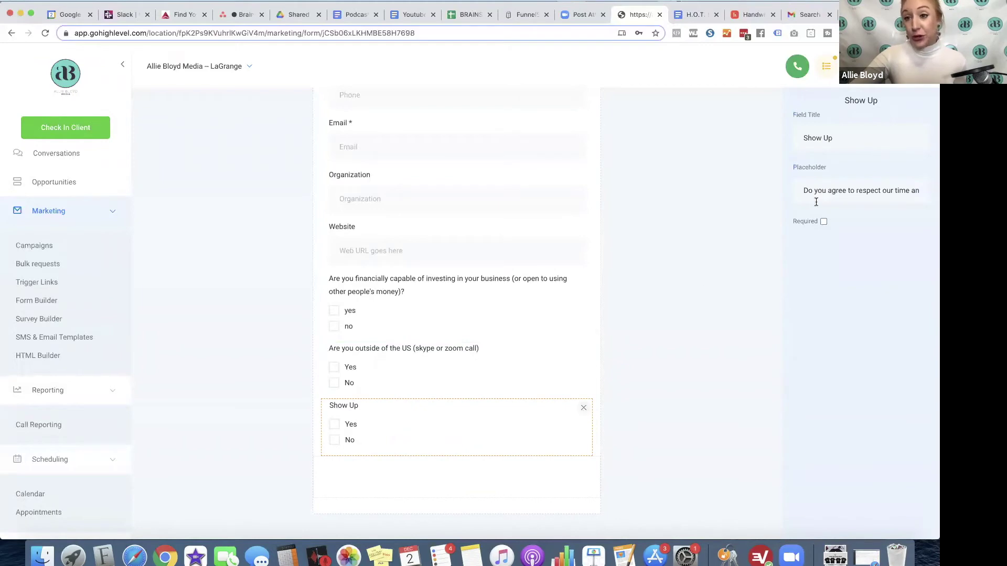
{"action": "left_click", "coordinate": [823, 221]}
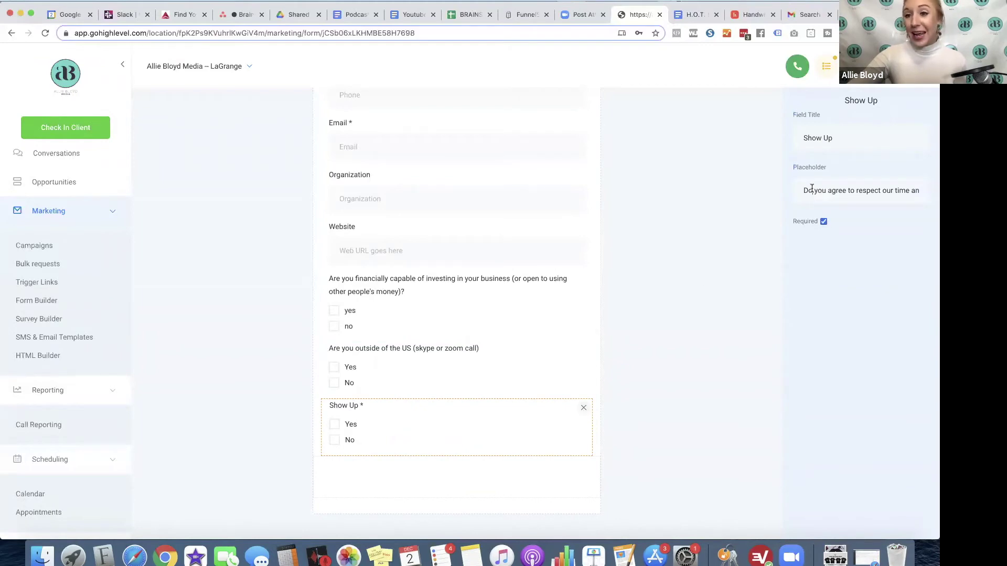
{"action": "triple_click", "coordinate": [811, 191]}
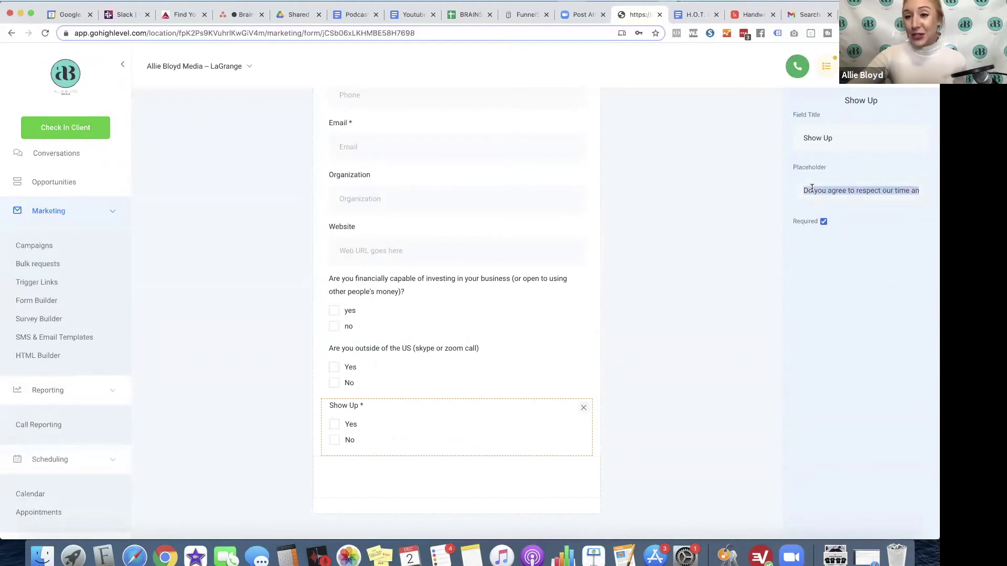
{"action": "triple_click", "coordinate": [842, 136]}
{"action": "type", "text": "Do you agree to respect our time and cancel in advance if you can't make our call?"}
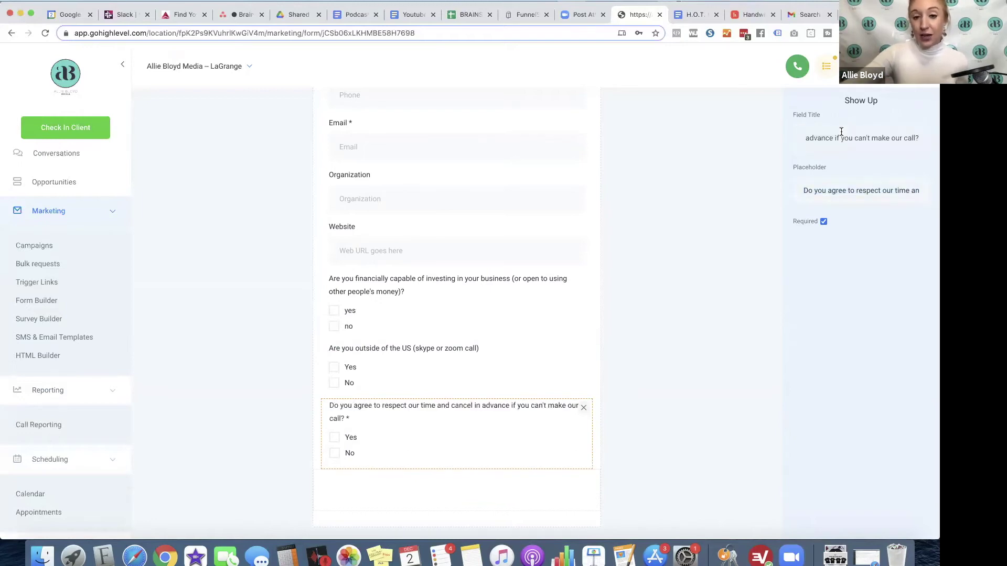
Step: Mark the outside-the-US, financial-capability, Website and Organization fields required
{"action": "left_click", "coordinate": [408, 359]}
{"action": "left_click", "coordinate": [822, 222]}
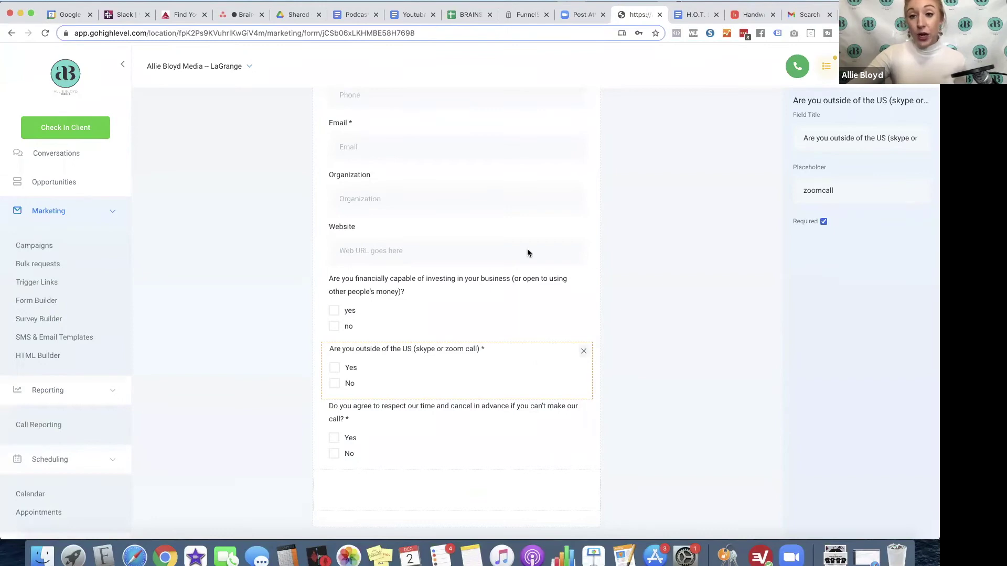
{"action": "left_click", "coordinate": [490, 292]}
{"action": "left_click", "coordinate": [823, 222]}
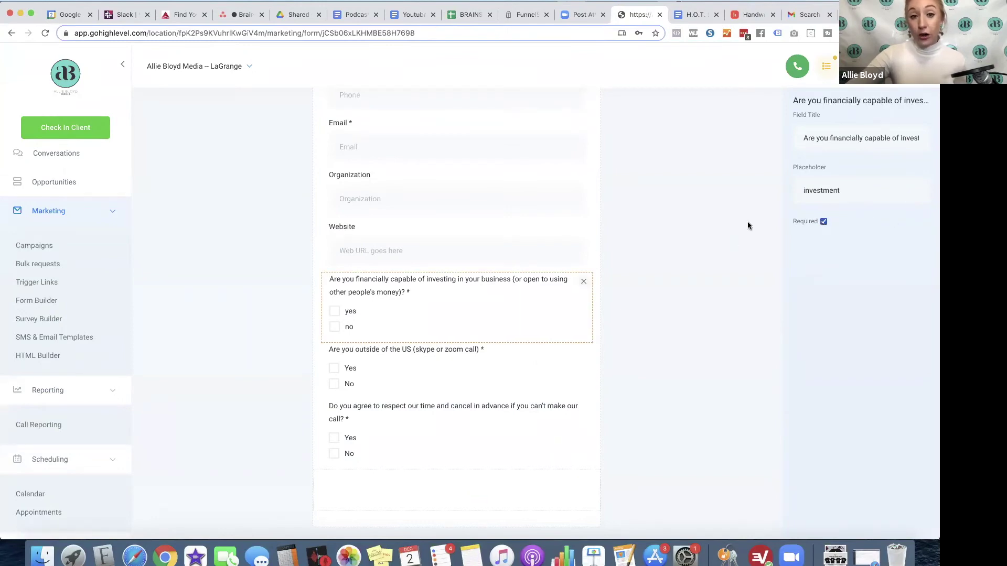
{"action": "left_click", "coordinate": [543, 244]}
{"action": "left_click", "coordinate": [824, 274]}
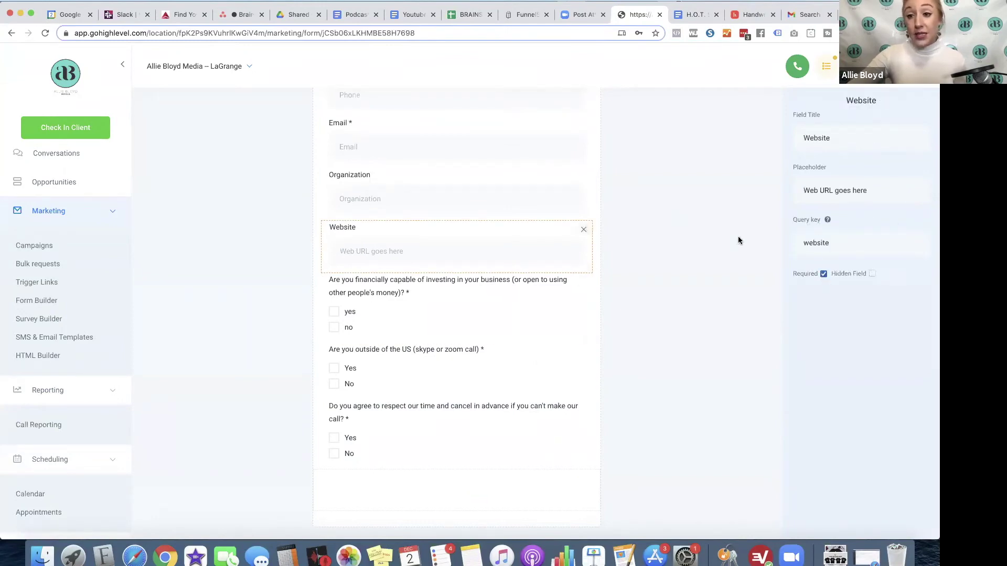
{"action": "left_click", "coordinate": [401, 212]}
{"action": "left_click", "coordinate": [822, 274]}
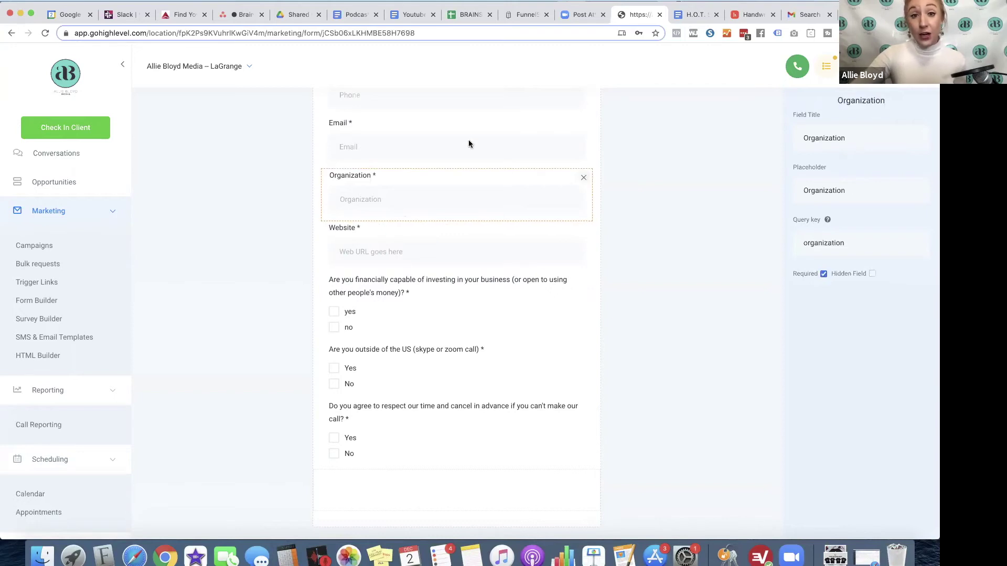
Step: Mark the Full Name field required as well, leaving no field selected
{"action": "left_click", "coordinate": [497, 140]}
{"action": "scroll", "coordinate": [432, 214], "scroll_direction": "up", "scroll_amount": 3}
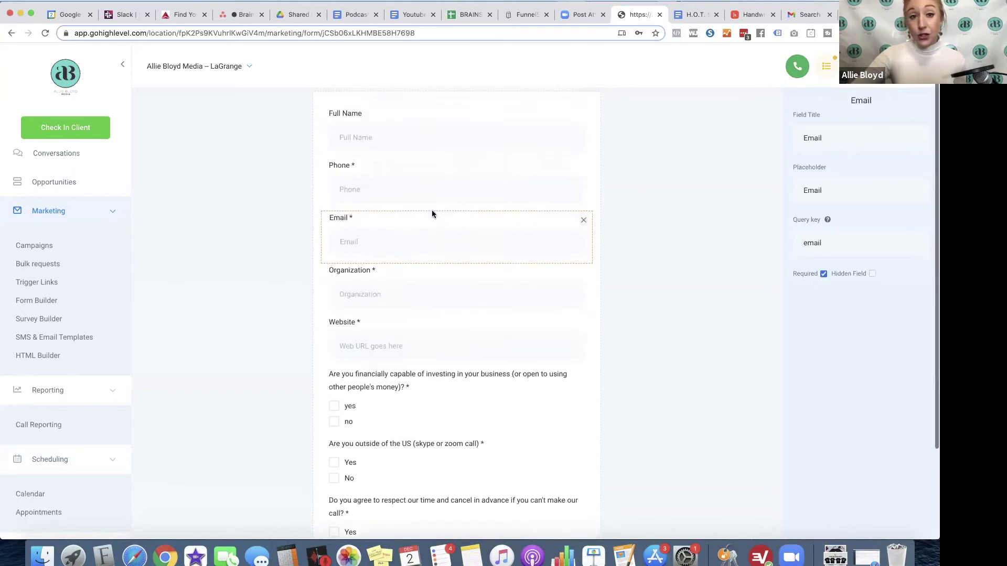
{"action": "left_click", "coordinate": [410, 133]}
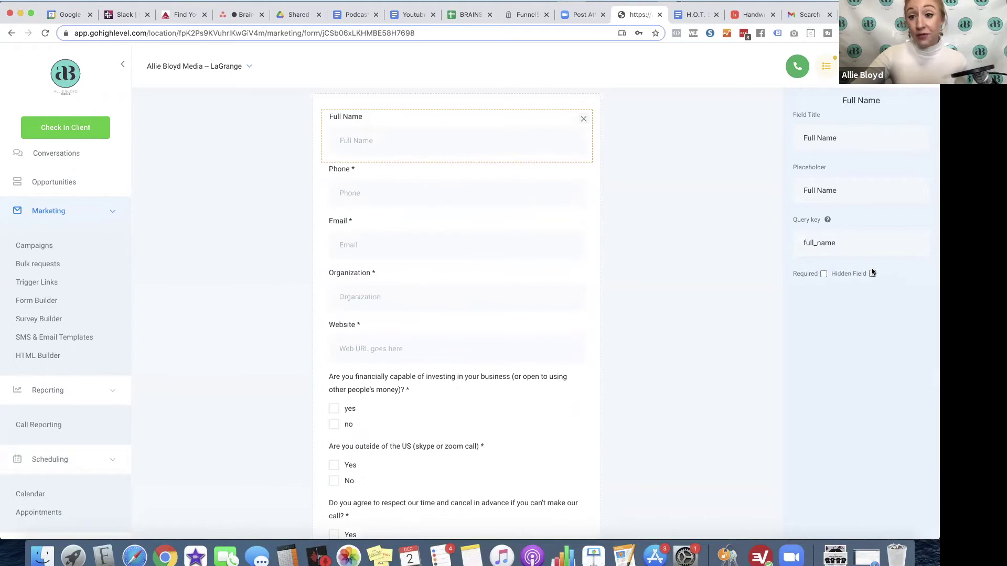
{"action": "left_click", "coordinate": [823, 274]}
{"action": "scroll", "coordinate": [652, 247], "scroll_direction": "down", "scroll_amount": 3}
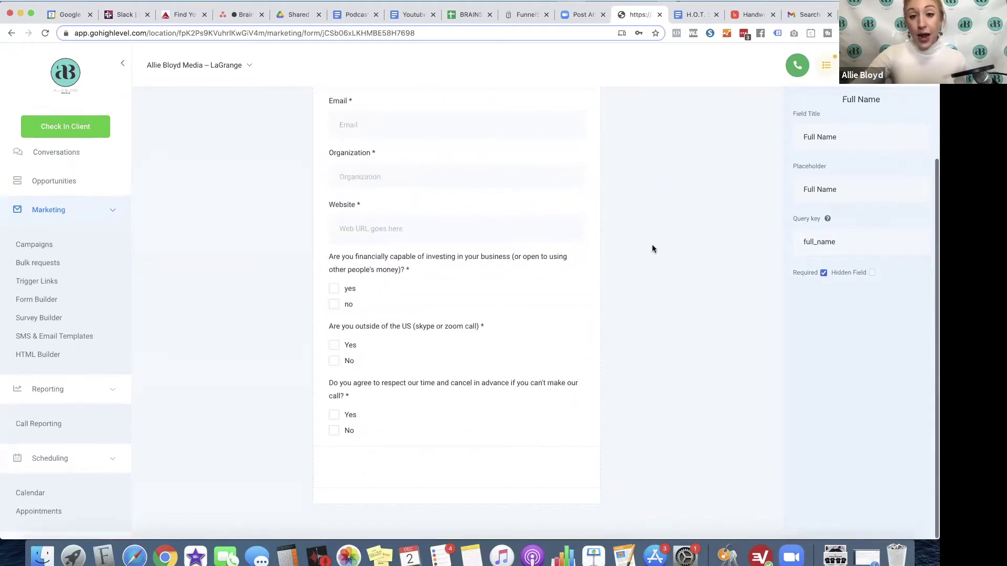
{"action": "left_click", "coordinate": [653, 245]}
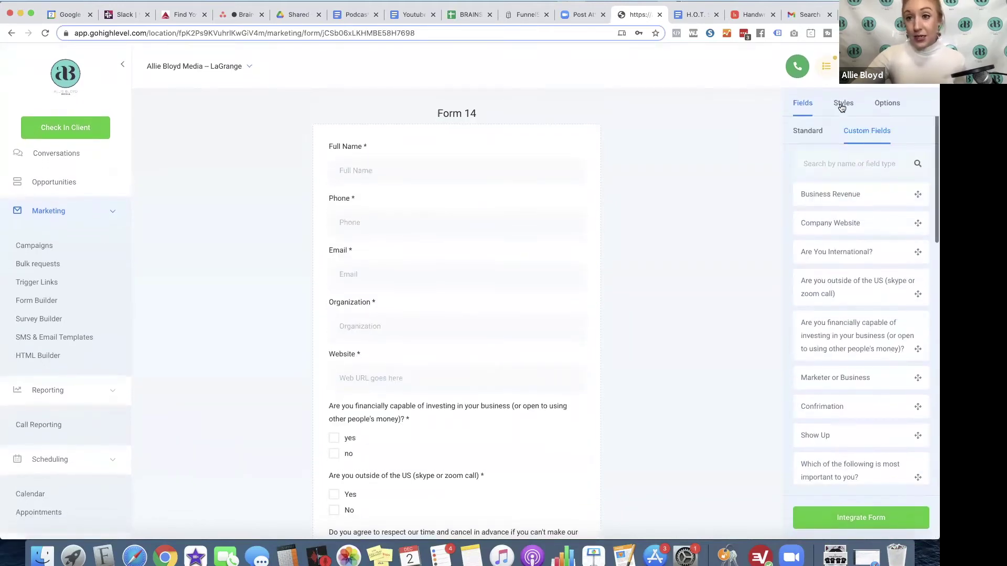
Step: Switch Form 14 to a two-column inline layout, toggling labels off and on to compare
{"action": "left_click", "coordinate": [841, 105]}
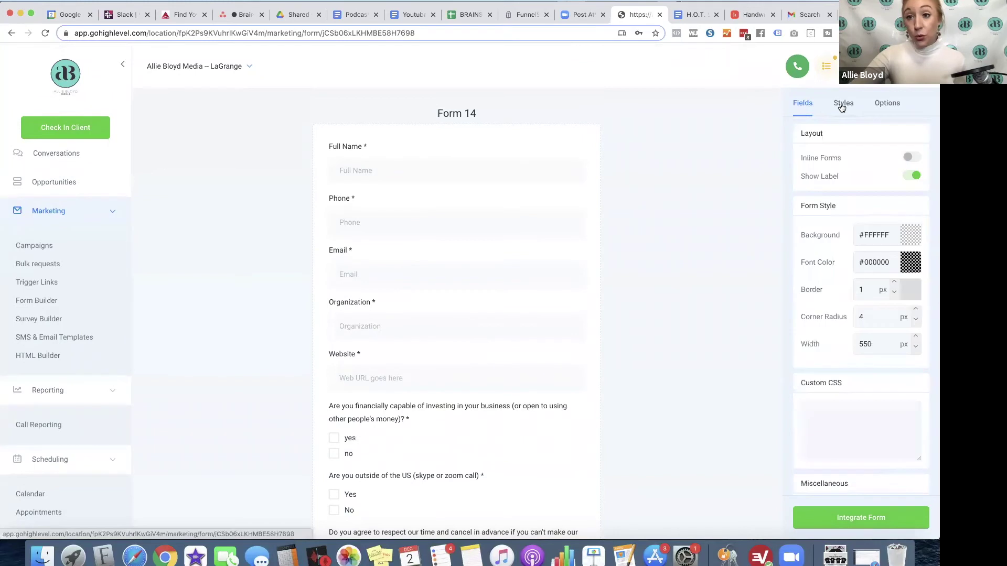
{"action": "left_click", "coordinate": [911, 158]}
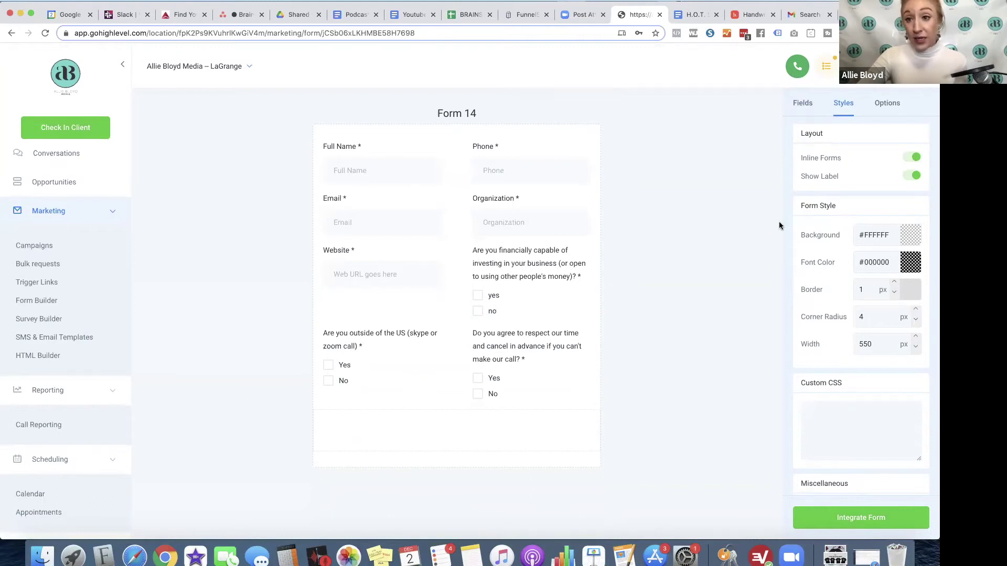
{"action": "left_click", "coordinate": [917, 177]}
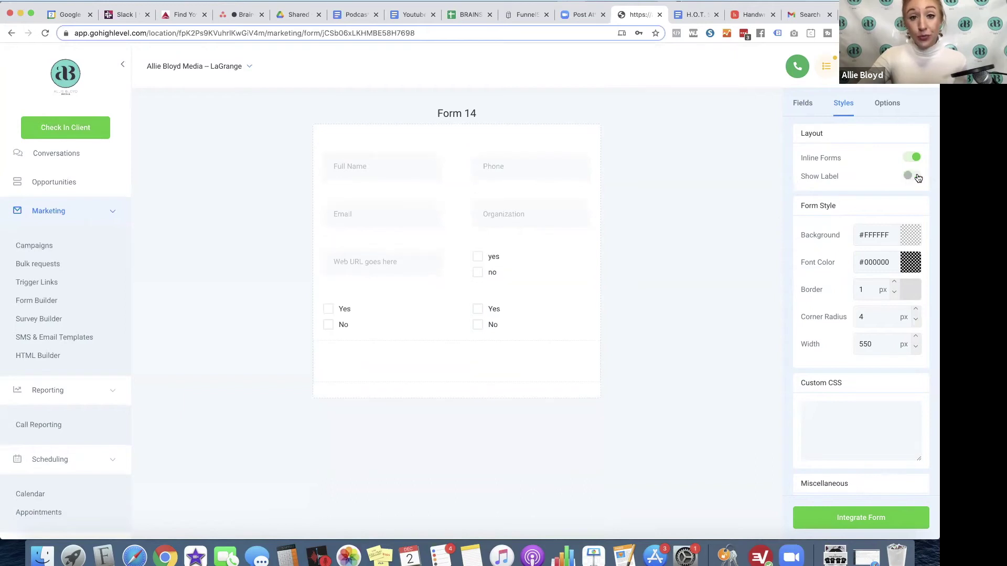
{"action": "left_click", "coordinate": [916, 177]}
{"action": "left_click", "coordinate": [916, 177]}
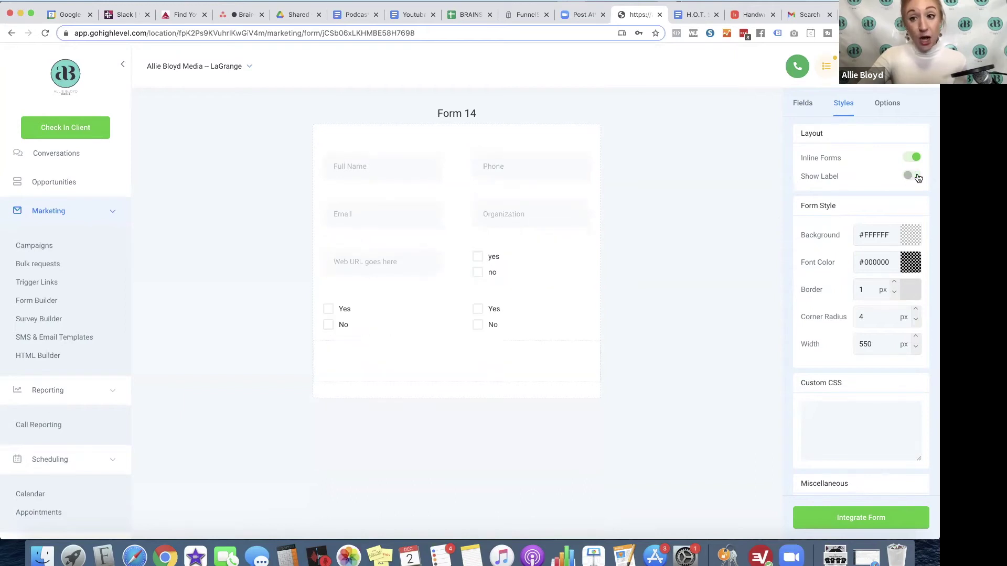
{"action": "left_click", "coordinate": [917, 177]}
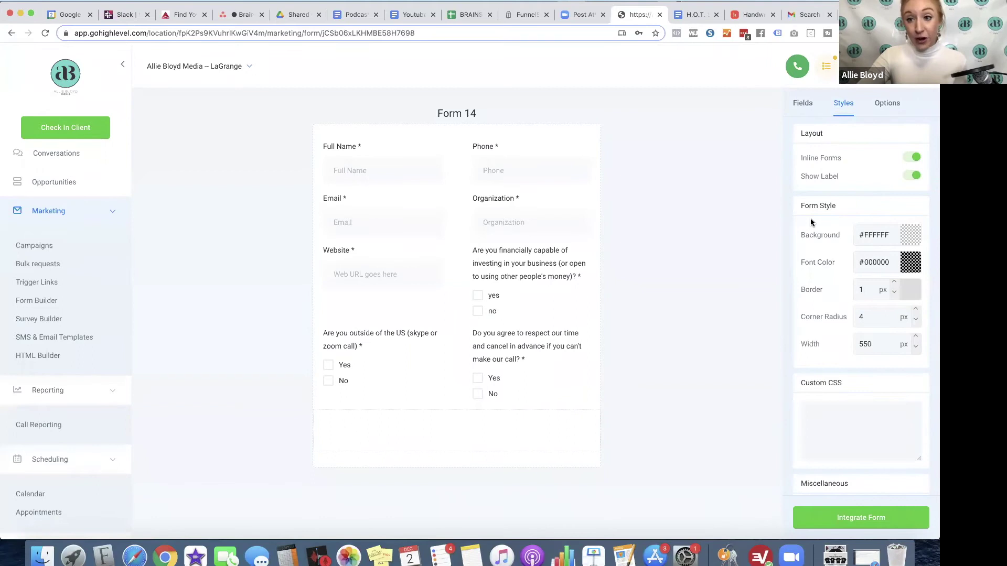
Step: Set the form background colour to white after briefly trying a dark shade
{"action": "left_click", "coordinate": [911, 234]}
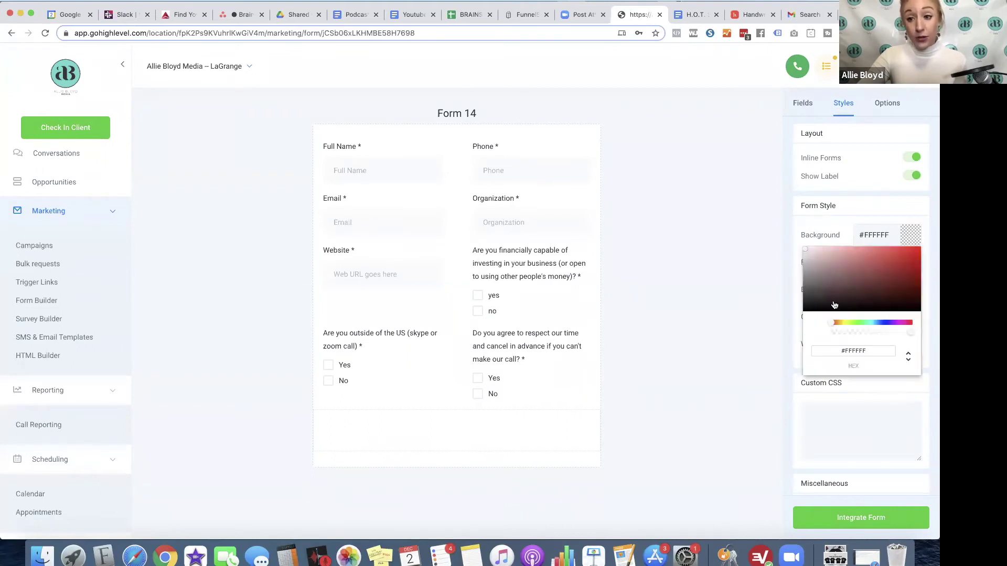
{"action": "left_click", "coordinate": [834, 304]}
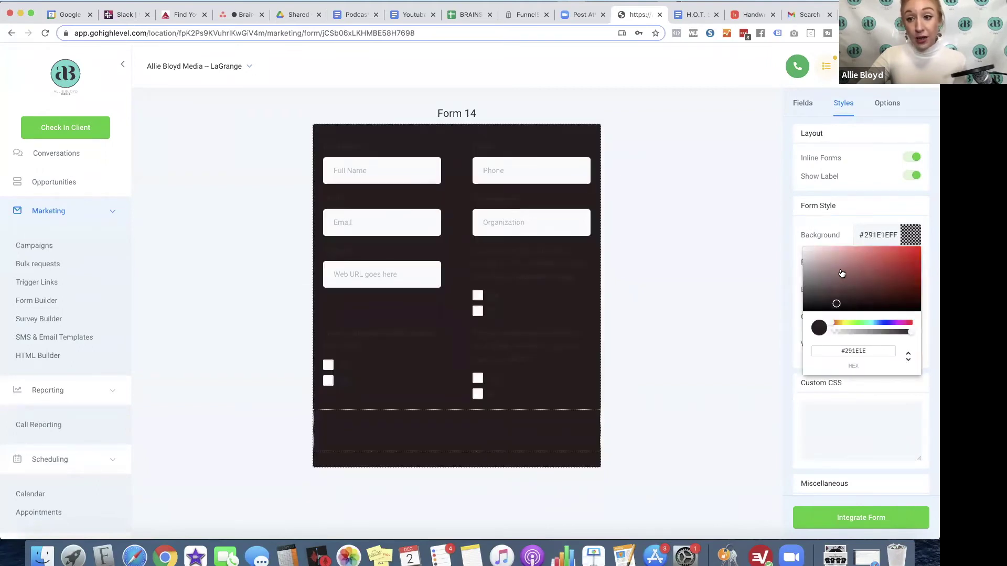
{"action": "left_click_drag", "start_coordinate": [841, 270], "coordinate": [785, 243]}
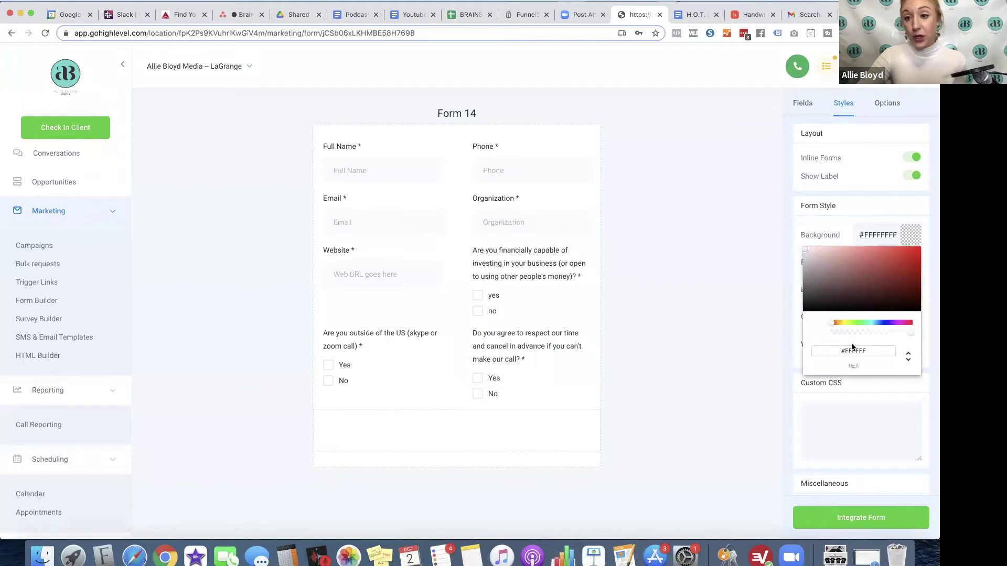
{"action": "left_click", "coordinate": [905, 231]}
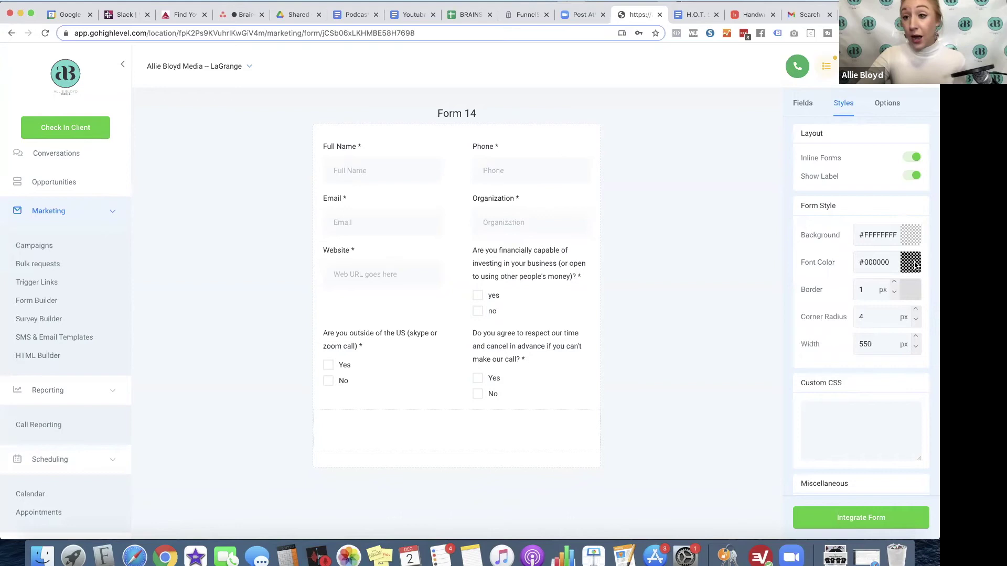
Step: Set the form's border and corner radius to 0
{"action": "left_click", "coordinate": [894, 283]}
{"action": "left_click", "coordinate": [894, 282]}
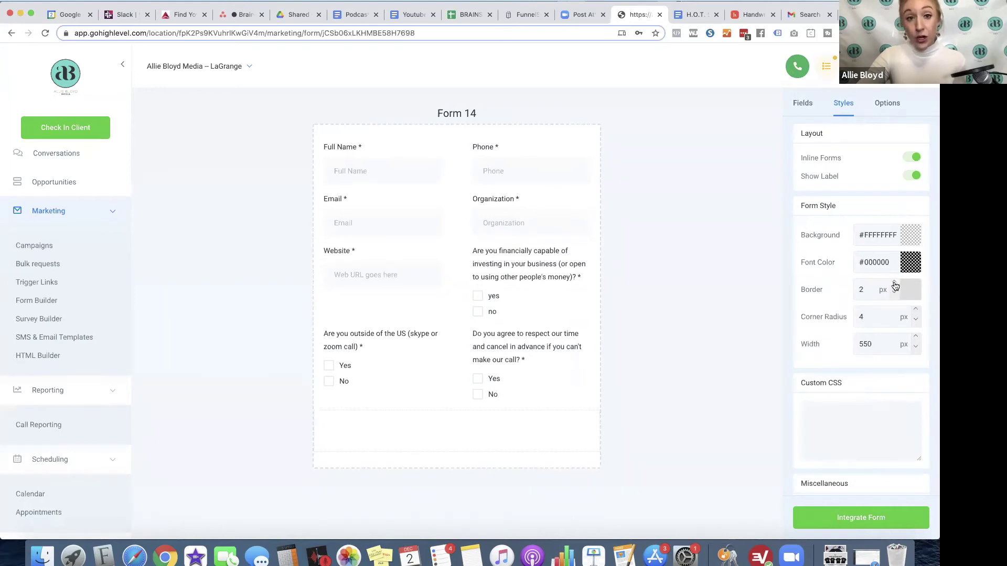
{"action": "left_click", "coordinate": [894, 282]}
{"action": "left_click", "coordinate": [894, 282]}
{"action": "left_click", "coordinate": [894, 282]}
{"action": "left_click", "coordinate": [894, 292]}
{"action": "left_click", "coordinate": [894, 292]}
{"action": "left_click", "coordinate": [894, 291]}
{"action": "left_click", "coordinate": [894, 292]}
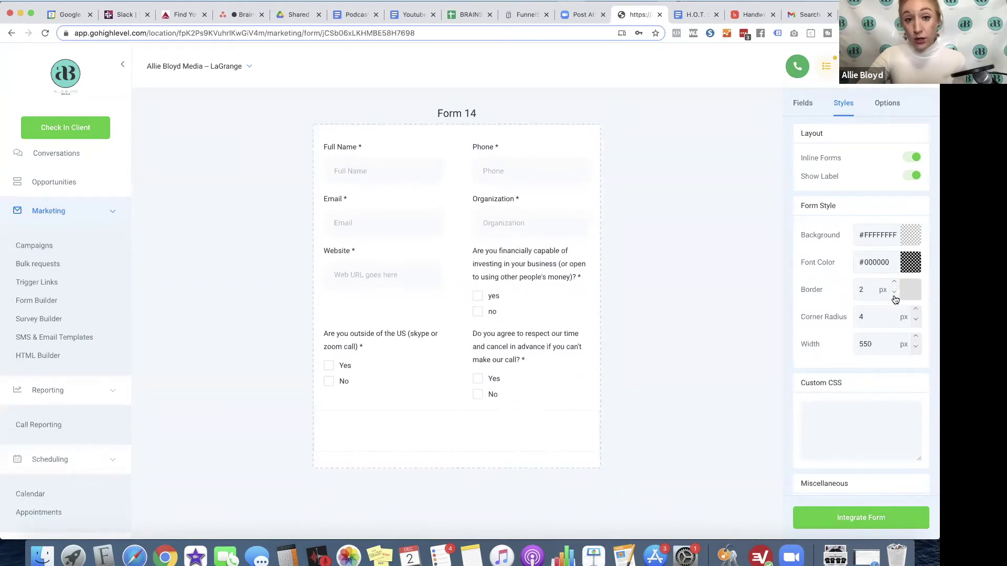
{"action": "left_click", "coordinate": [894, 291]}
{"action": "left_click", "coordinate": [894, 291]}
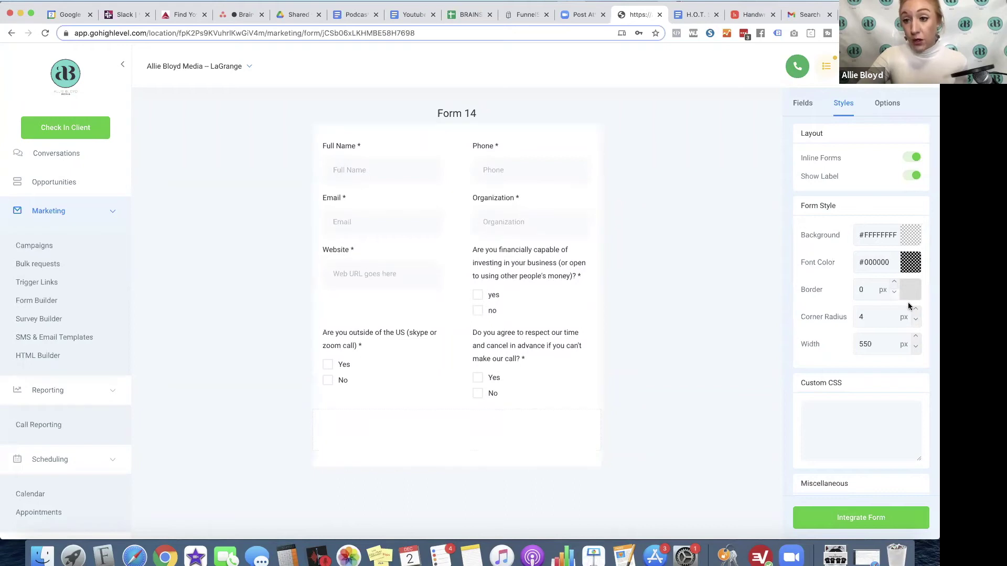
{"action": "left_click", "coordinate": [914, 310]}
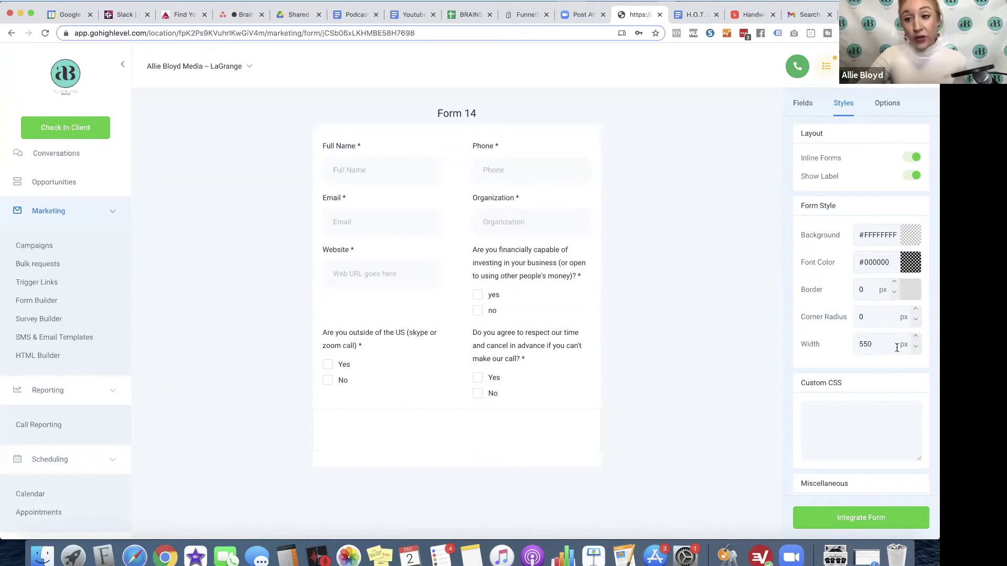
Step: Change the form width from 550 to 500 px
{"action": "double_click", "coordinate": [849, 344]}
{"action": "type", "text": "30"}
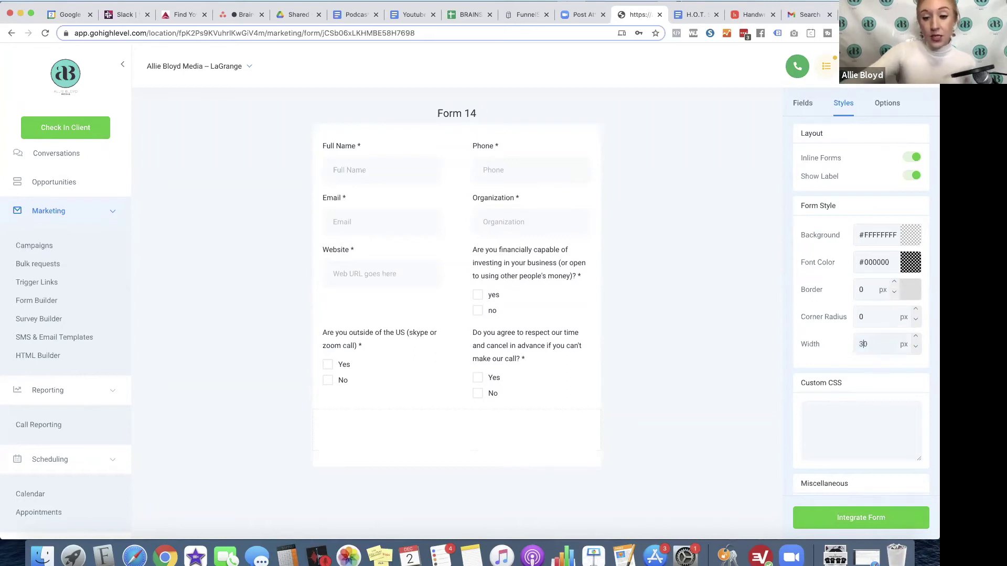
{"action": "type", "text": "0"}
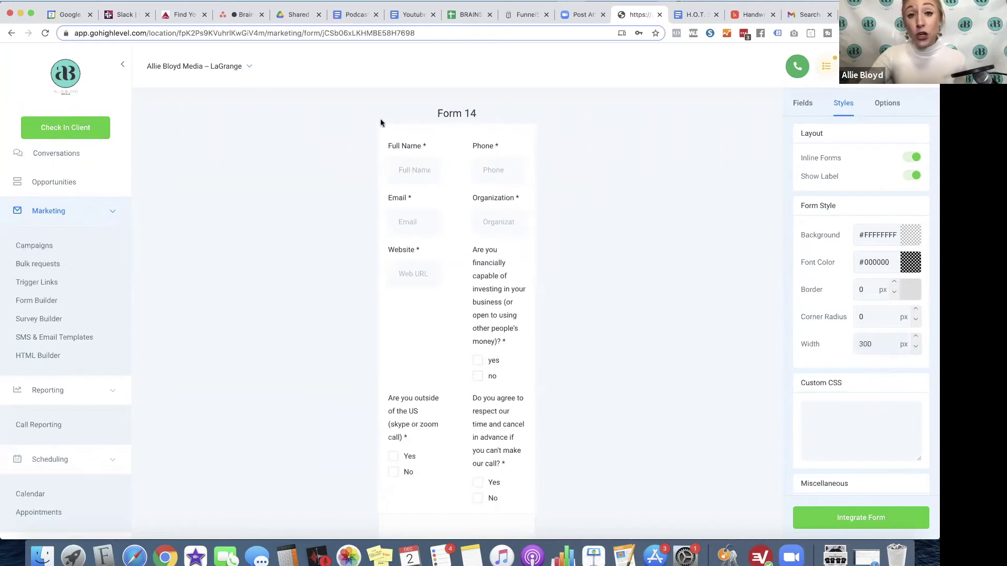
{"action": "scroll", "coordinate": [447, 334], "scroll_direction": "down", "scroll_amount": 2}
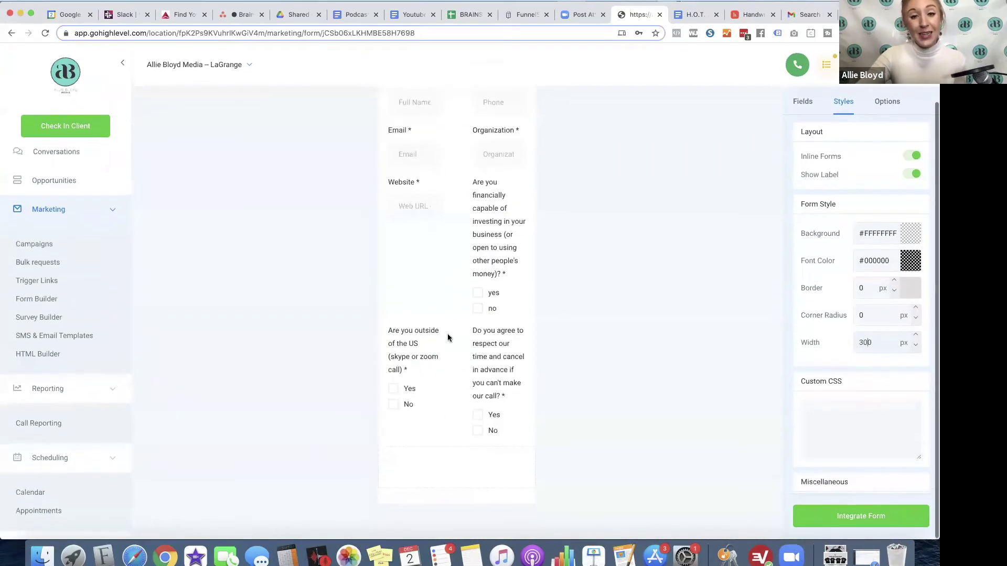
{"action": "scroll", "coordinate": [449, 335], "scroll_direction": "up", "scroll_amount": 2}
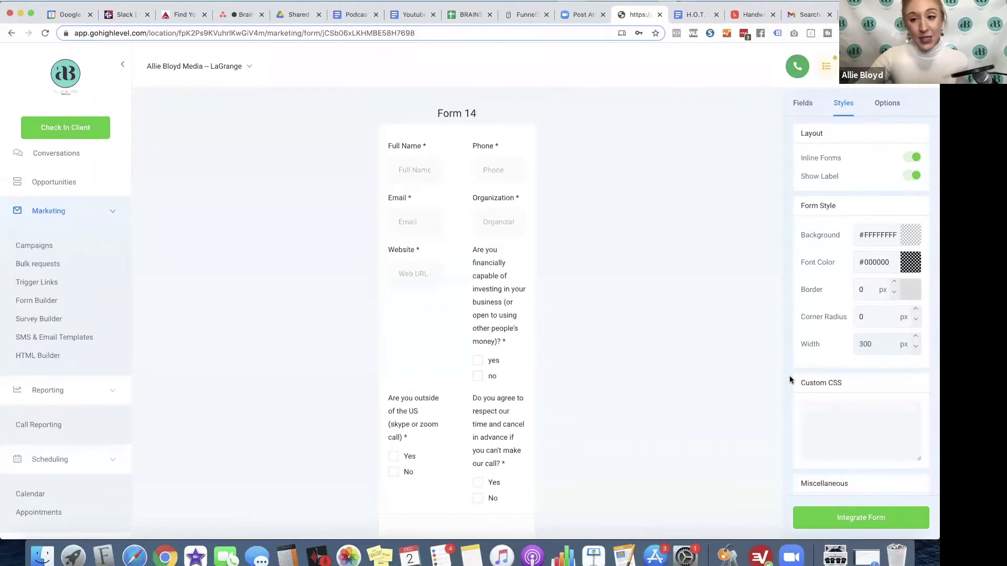
{"action": "key", "text": "BackSpace"}
{"action": "type", "text": "5"}
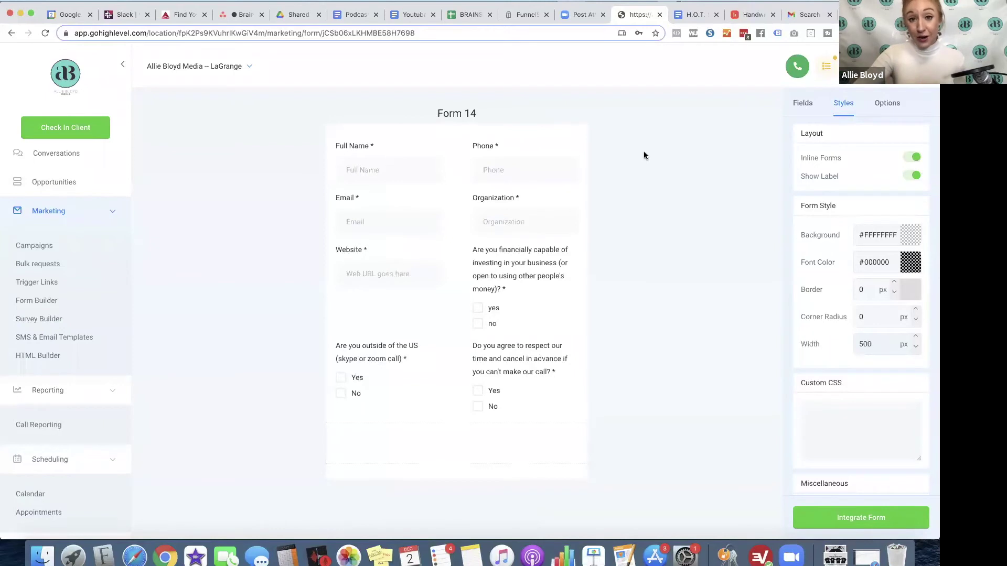
{"action": "scroll", "coordinate": [905, 413], "scroll_direction": "down", "scroll_amount": 2}
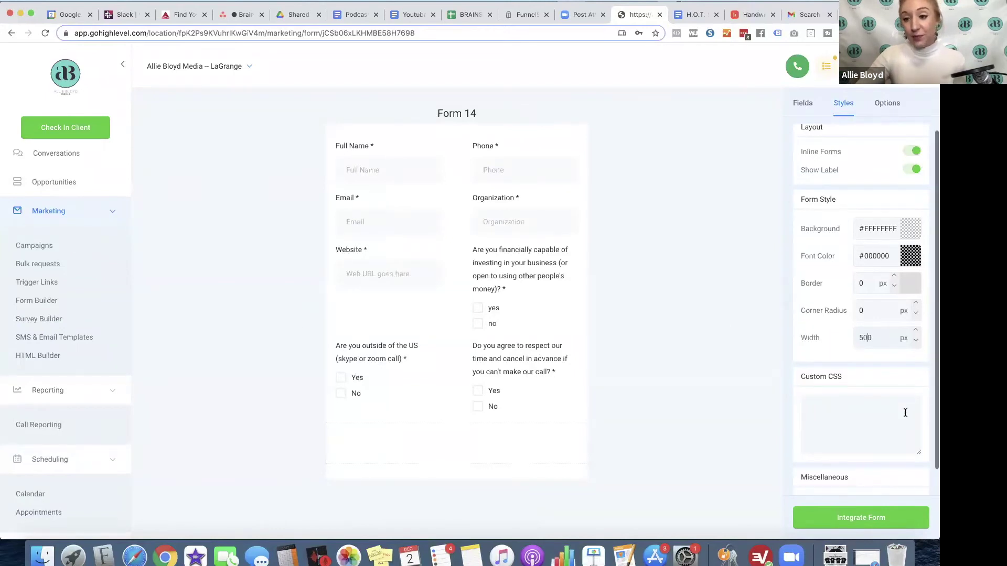
{"action": "left_click", "coordinate": [910, 477]}
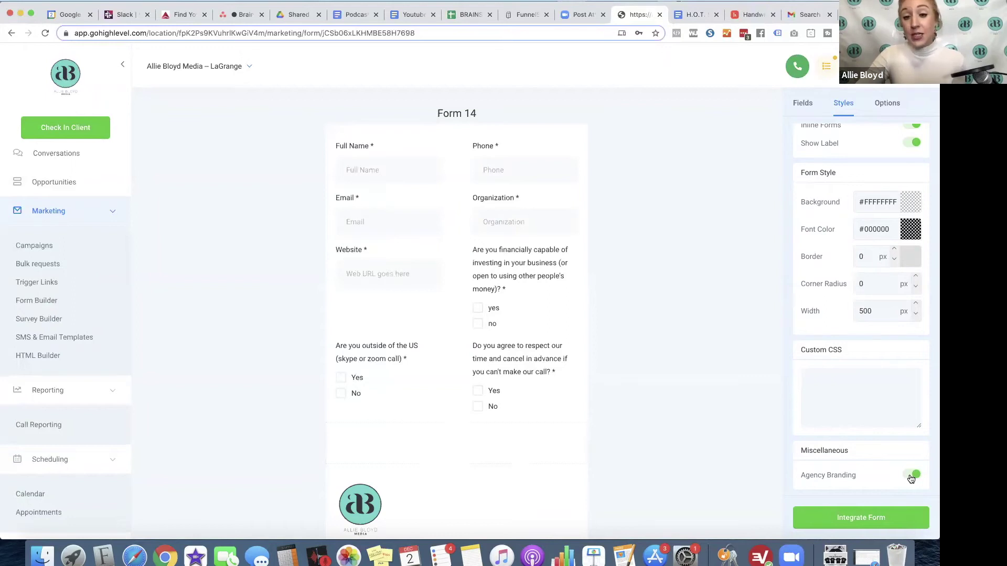
{"action": "left_click", "coordinate": [911, 475]}
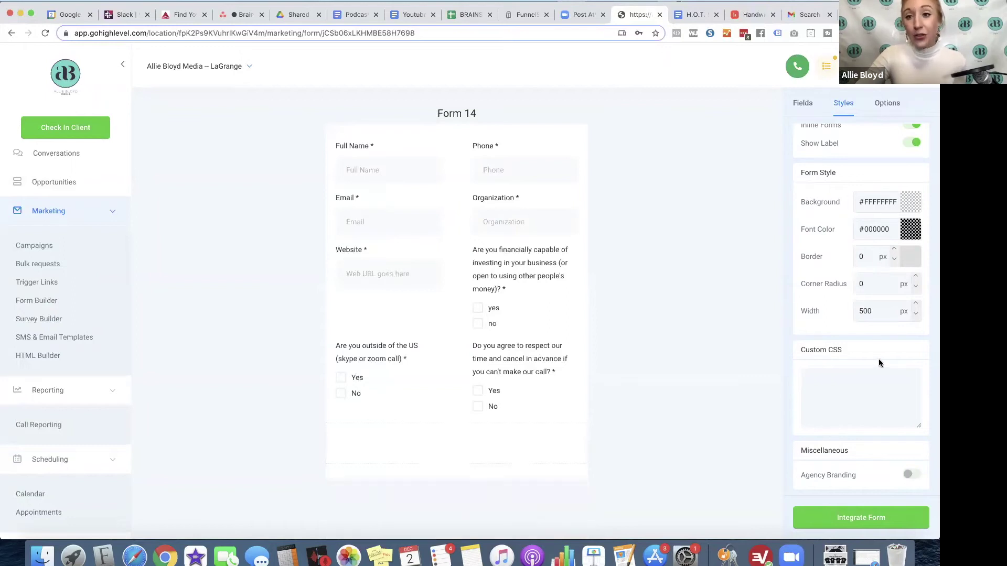
{"action": "scroll", "coordinate": [878, 358], "scroll_direction": "up", "scroll_amount": 2}
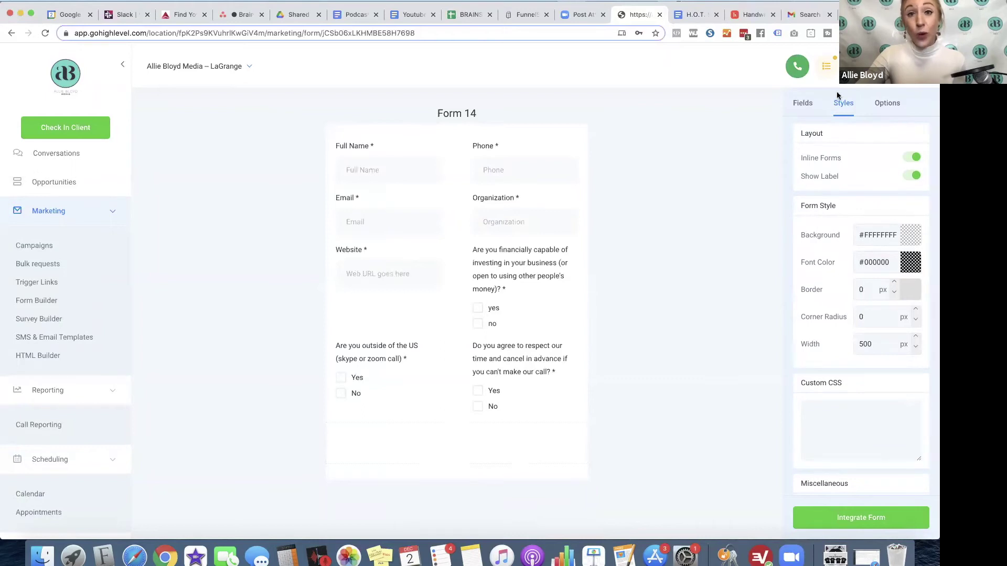
Step: Rename the form from 'Form 14' to 'Calendar Booking'
{"action": "left_click", "coordinate": [887, 103]}
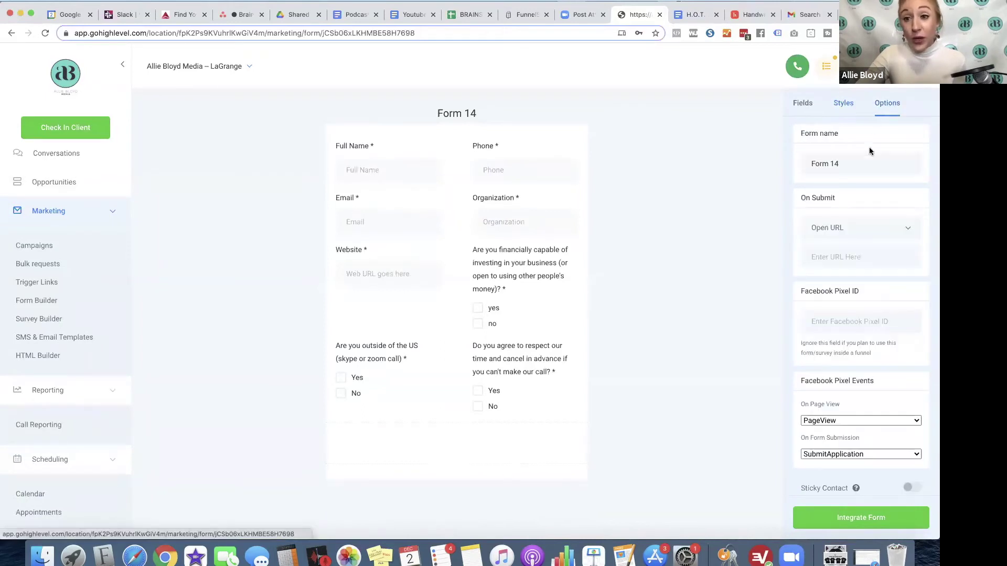
{"action": "left_click_drag", "start_coordinate": [858, 166], "coordinate": [810, 165]}
{"action": "key", "text": "BackSpace"}
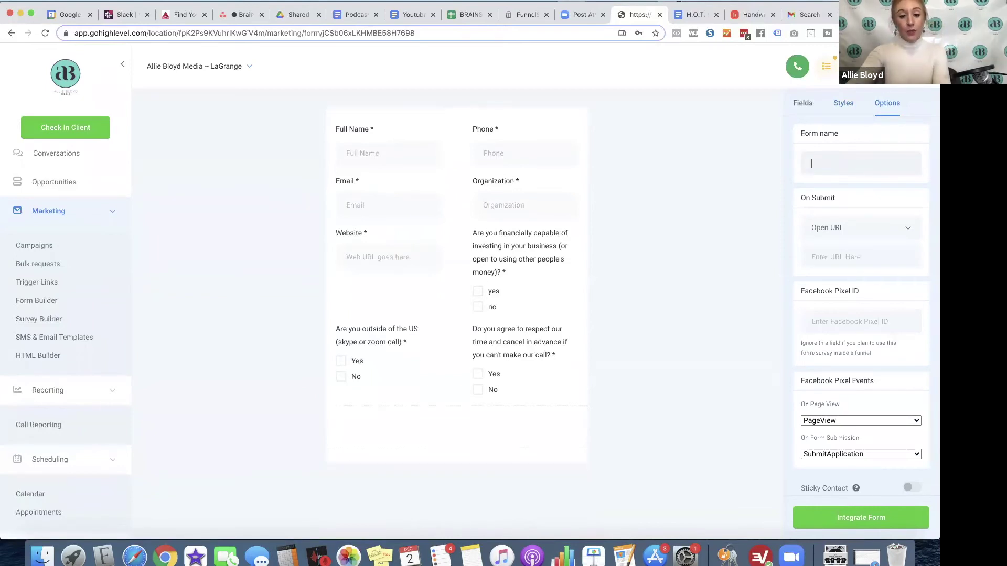
{"action": "type", "text": "Calend"}
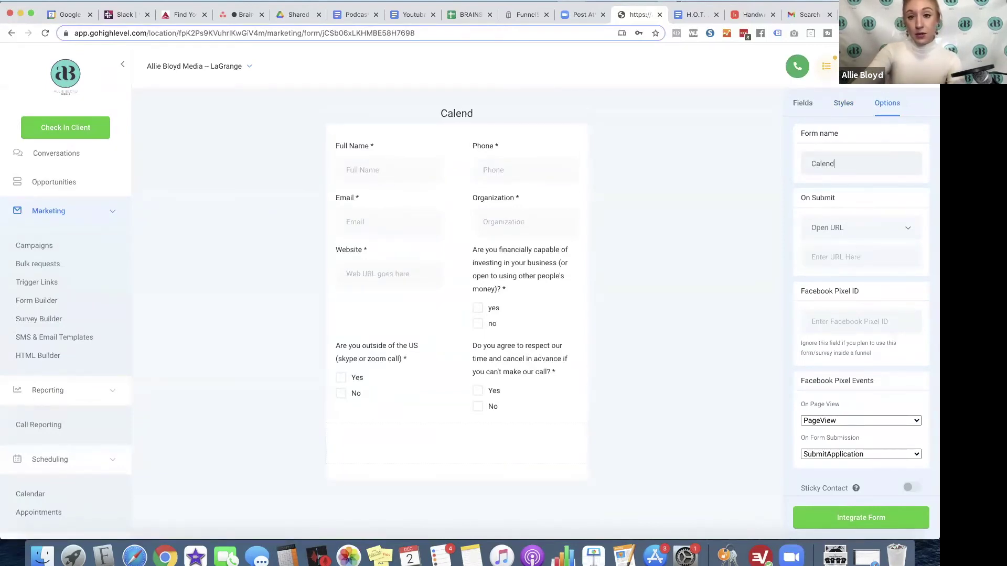
{"action": "type", "text": "war Bc"}
{"action": "key", "text": "BackSpace"}
{"action": "key", "text": "BackSpace"}
{"action": "key", "text": "BackSpace"}
{"action": "key", "text": "BackSpace"}
{"action": "key", "text": "BackSpace"}
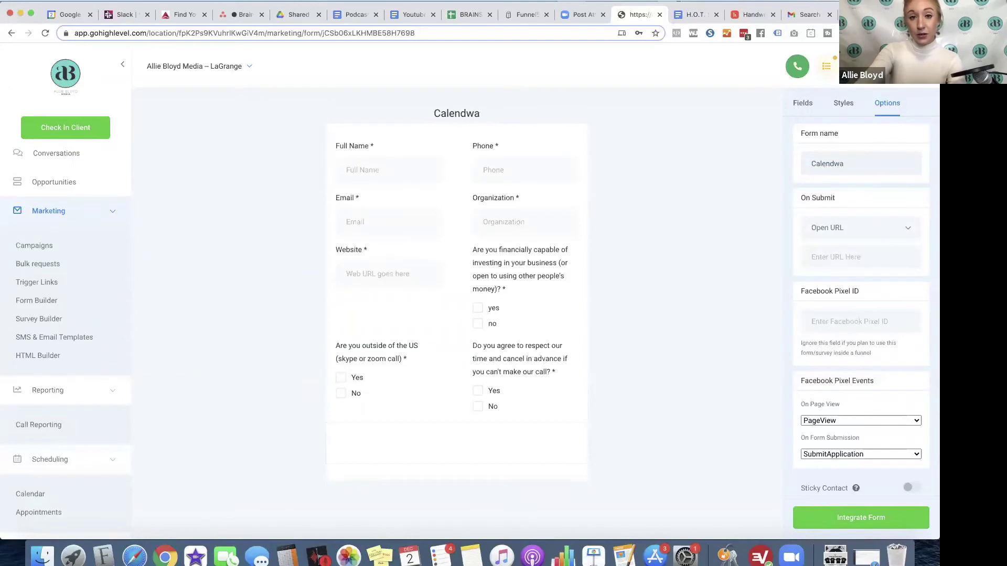
{"action": "key", "text": "BackSpace"}
{"action": "type", "text": "ar Booking"}
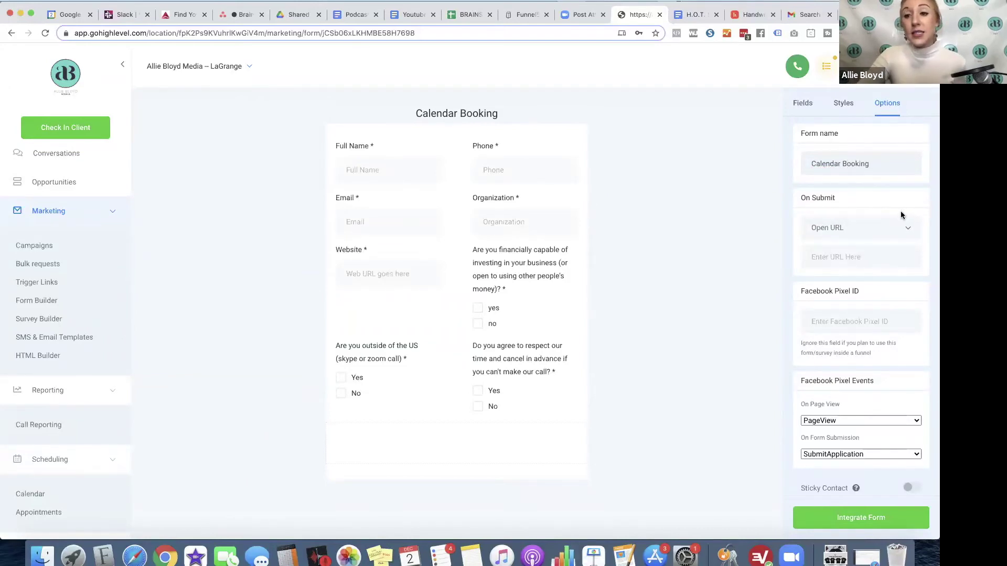
Step: Set the On Submit action to Open URL after briefly trying Message
{"action": "left_click", "coordinate": [815, 232]}
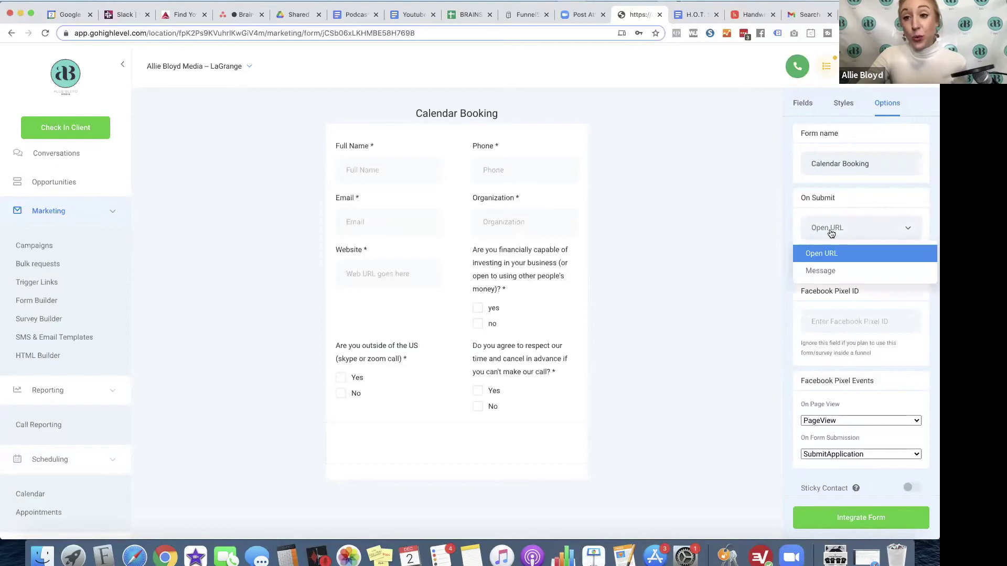
{"action": "left_click", "coordinate": [821, 271]}
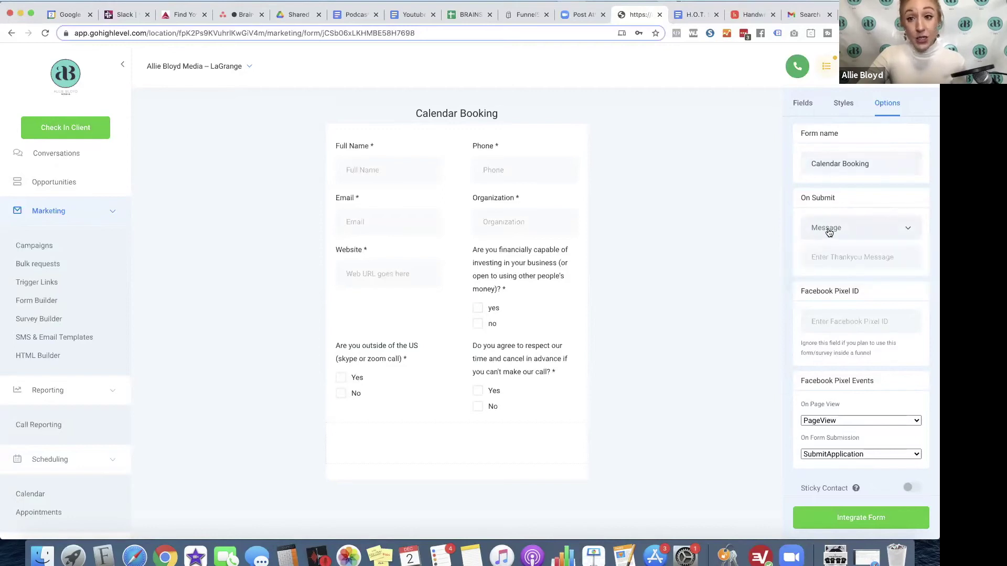
{"action": "left_click", "coordinate": [829, 232]}
{"action": "left_click", "coordinate": [827, 248]}
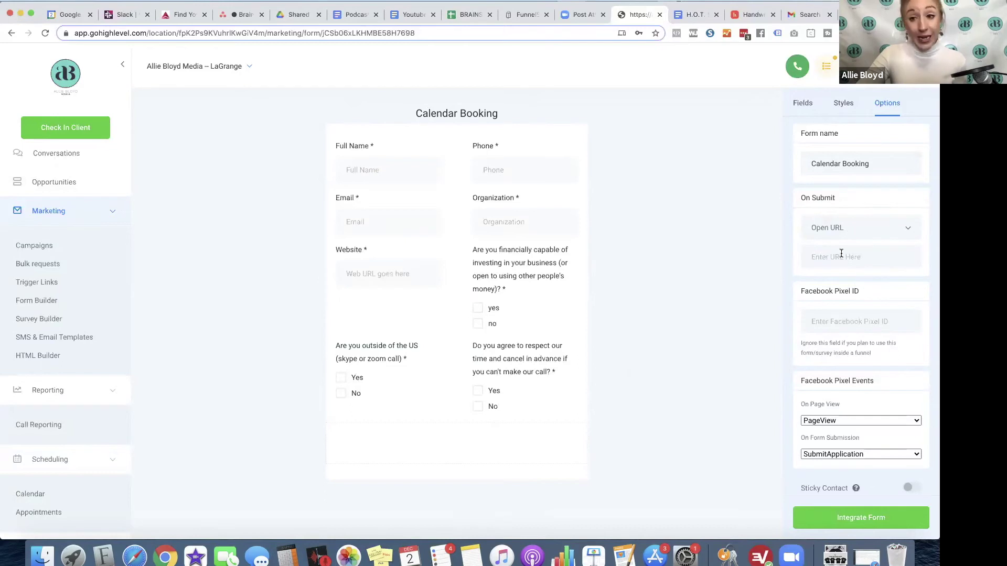
{"action": "left_click", "coordinate": [887, 261]}
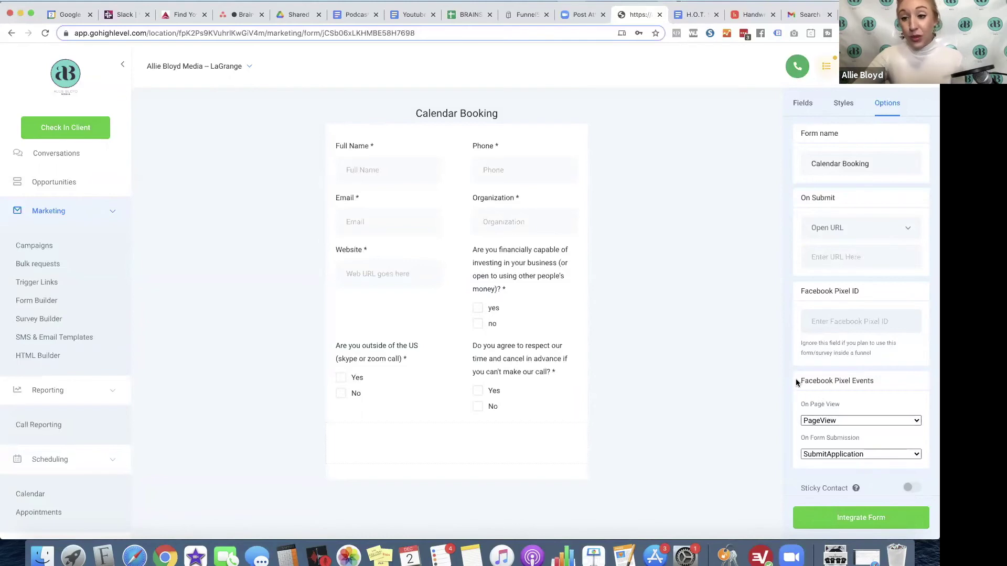
Step: Clear both Facebook pixel events, page view and form submission, to None
{"action": "left_click", "coordinate": [828, 454]}
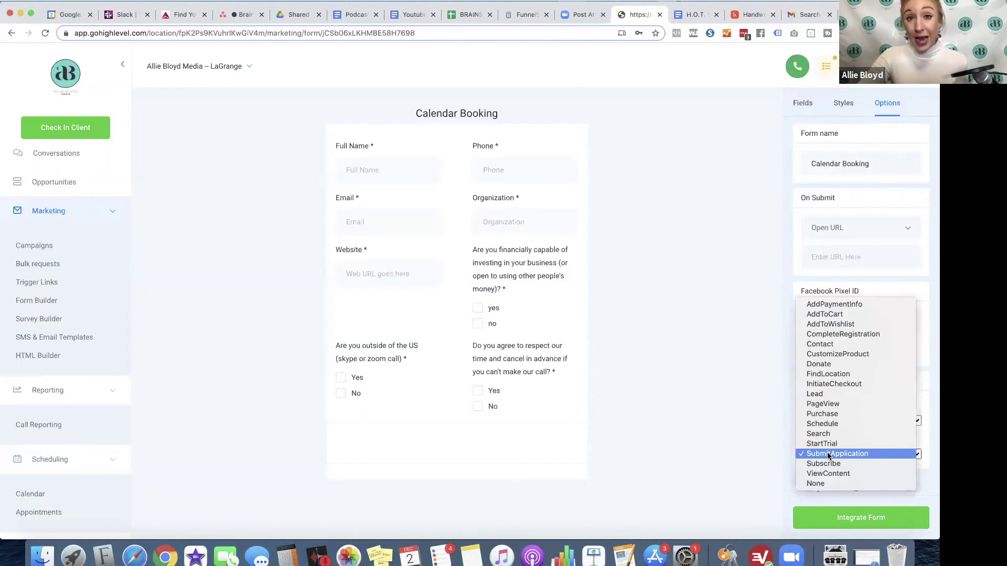
{"action": "left_click", "coordinate": [828, 454]}
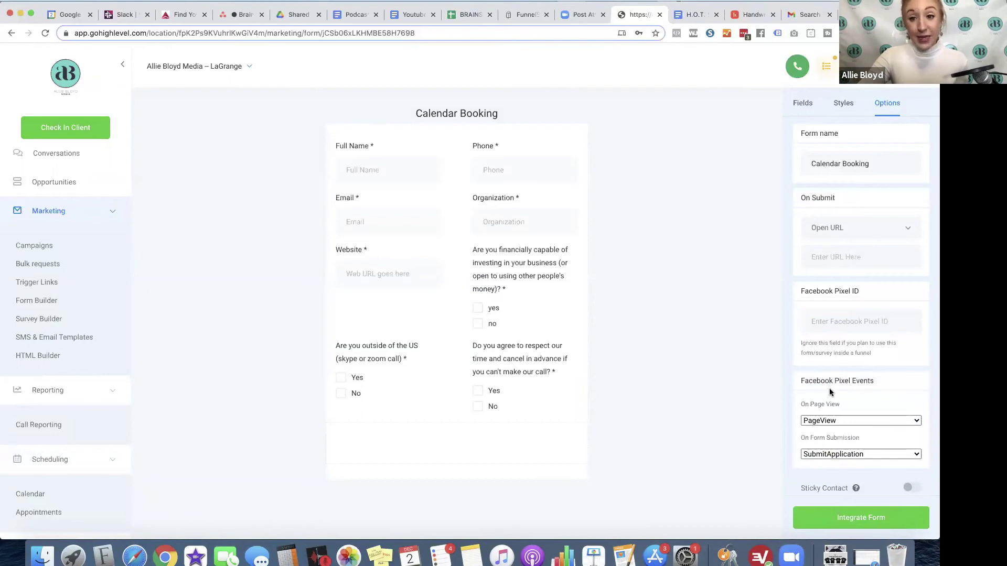
{"action": "left_click", "coordinate": [833, 421]}
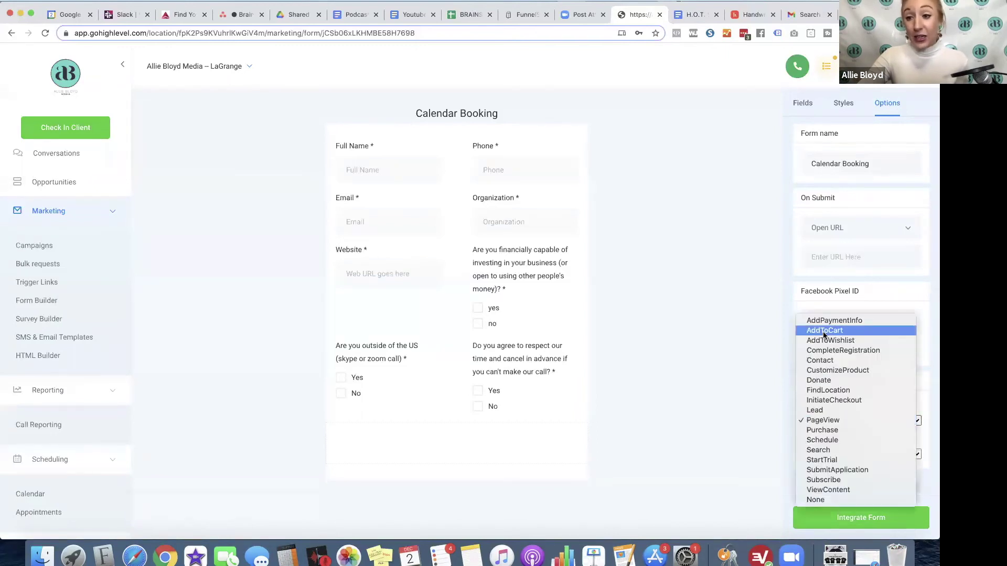
{"action": "left_click", "coordinate": [822, 499]}
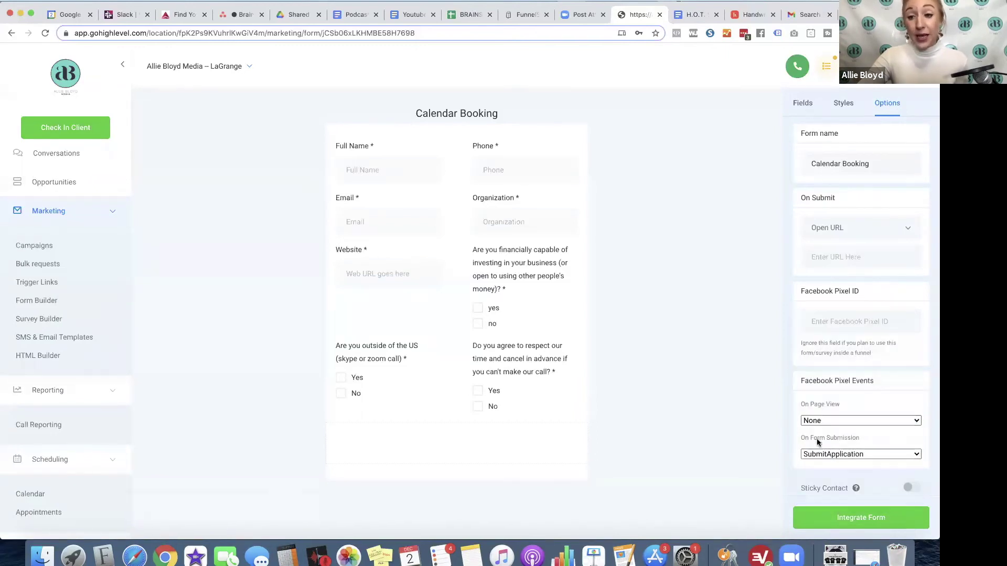
{"action": "left_click", "coordinate": [819, 454]}
{"action": "left_click", "coordinate": [816, 483]}
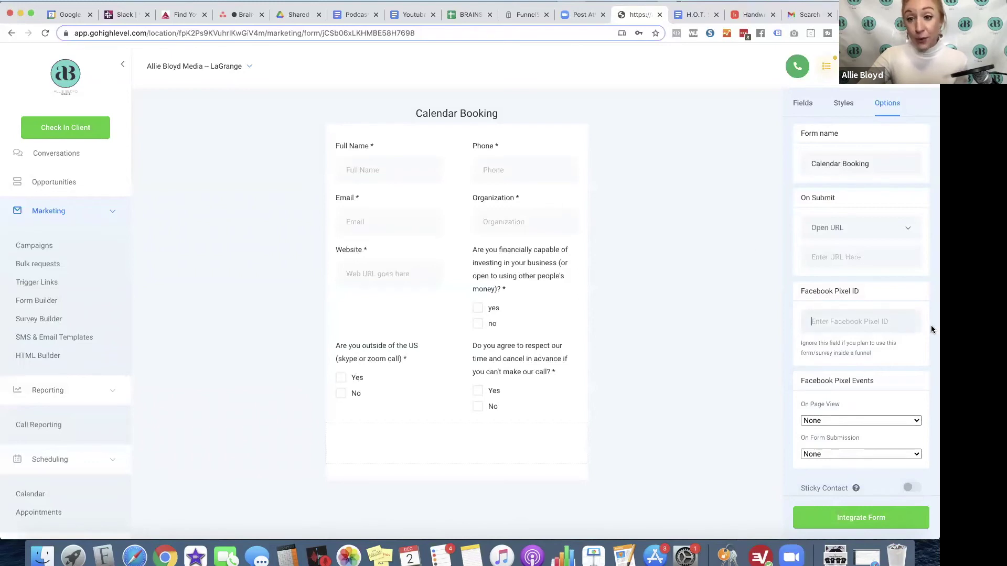
Step: Fire Lead on page view and CompleteRegistration on submission, and enable Sticky Contact
{"action": "left_click", "coordinate": [813, 423]}
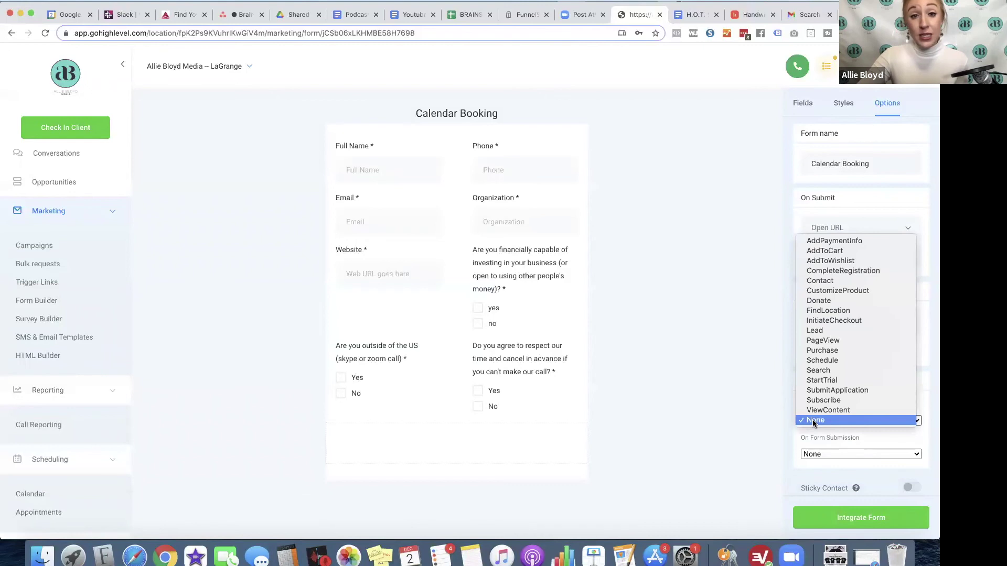
{"action": "left_click", "coordinate": [815, 330]}
{"action": "left_click", "coordinate": [816, 454]}
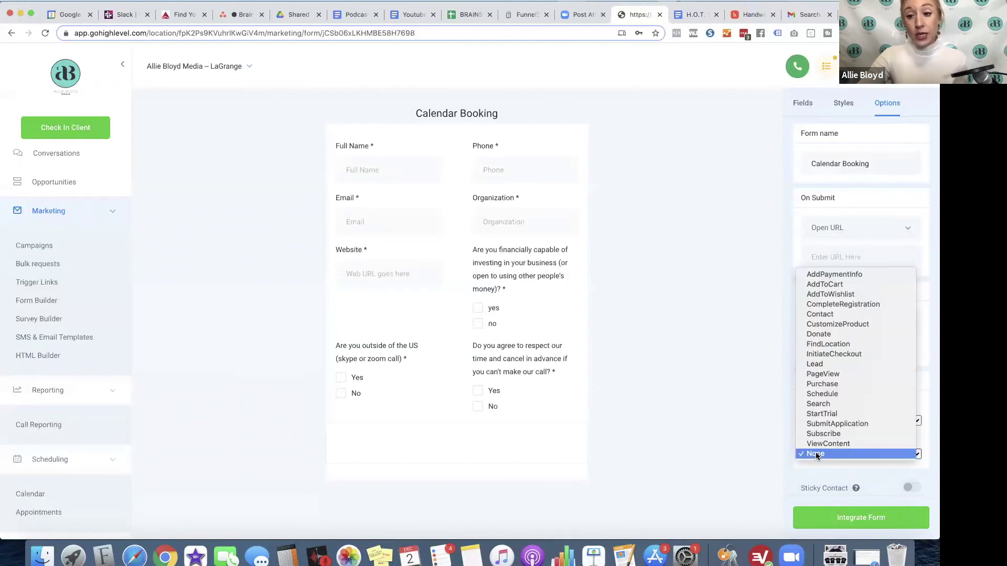
{"action": "left_click", "coordinate": [816, 306]}
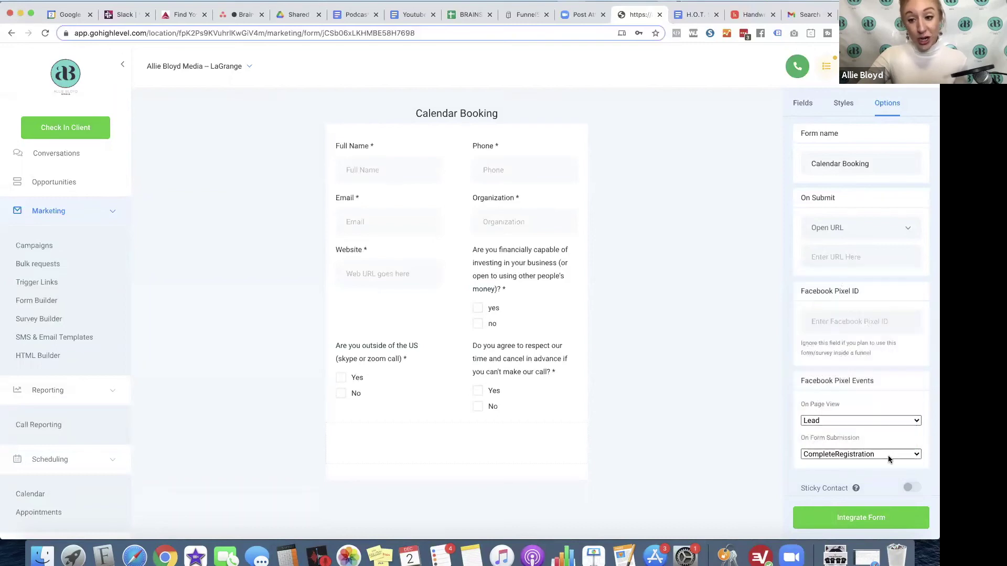
{"action": "left_click", "coordinate": [909, 489]}
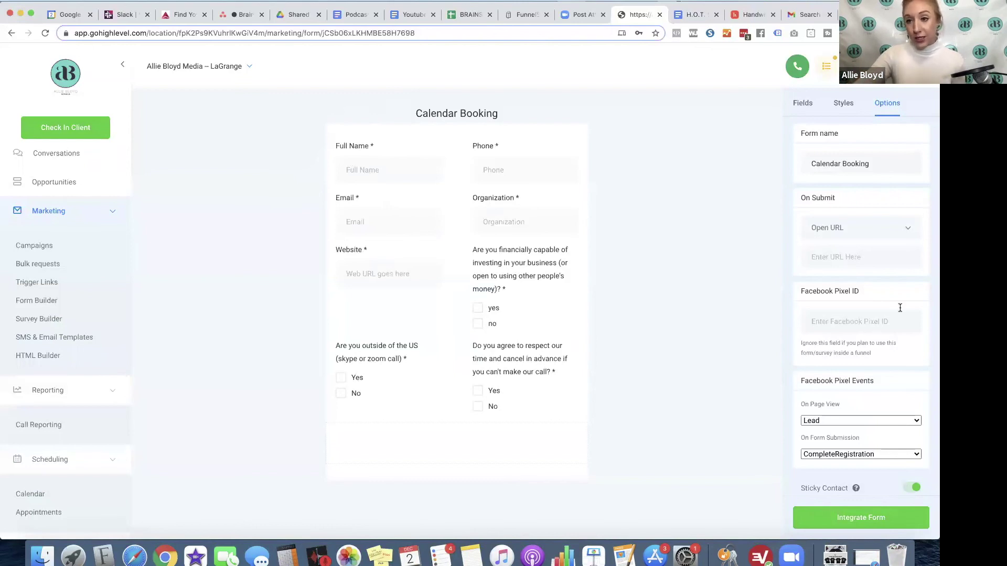
Step: Review the Fields, Styles and Options tabs, then bring up Calendar Booking's iframe embed code
{"action": "left_click", "coordinate": [802, 103]}
{"action": "left_click", "coordinate": [843, 102]}
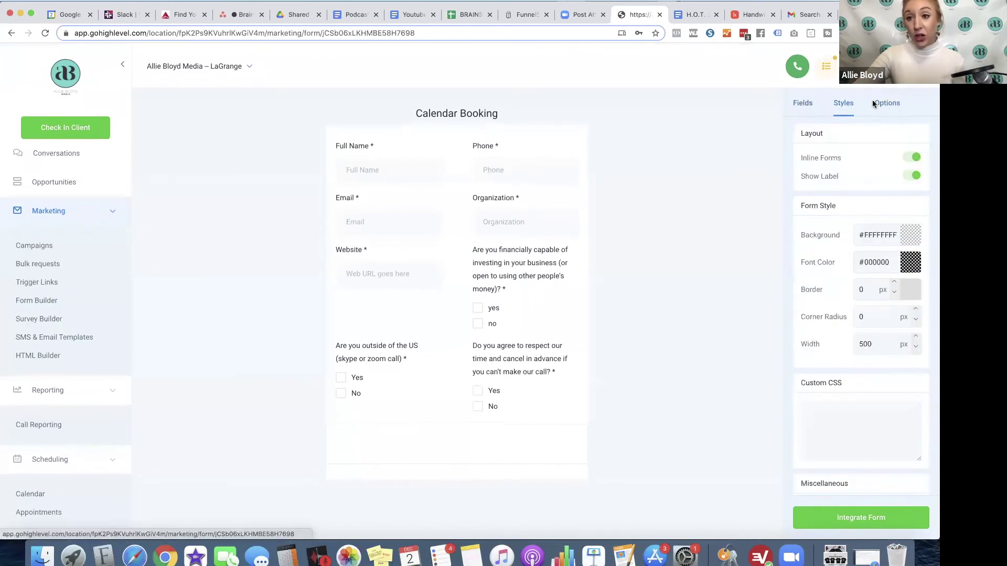
{"action": "left_click", "coordinate": [874, 104]}
{"action": "left_click", "coordinate": [802, 103]}
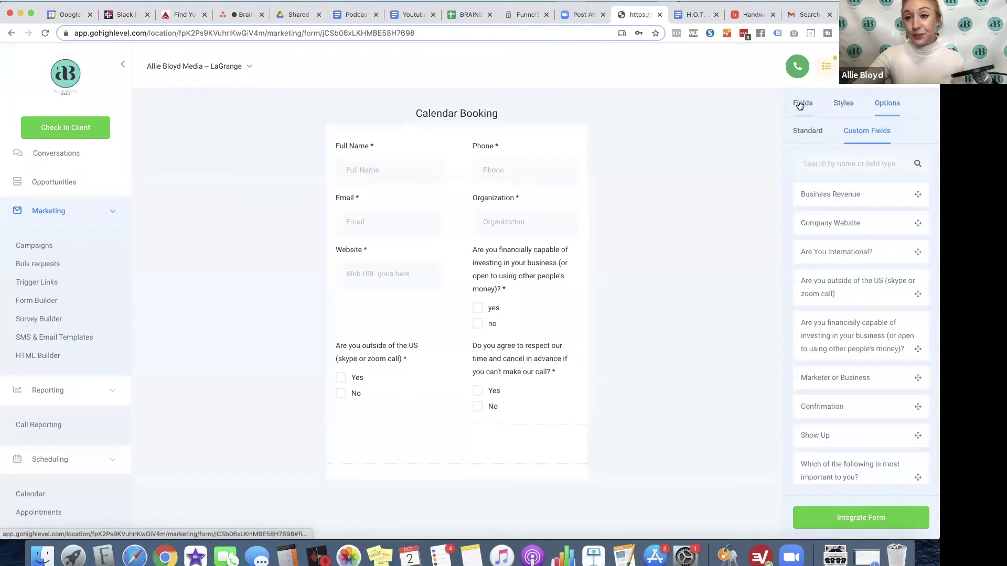
{"action": "left_click", "coordinate": [806, 134]}
{"action": "left_click", "coordinate": [846, 135]}
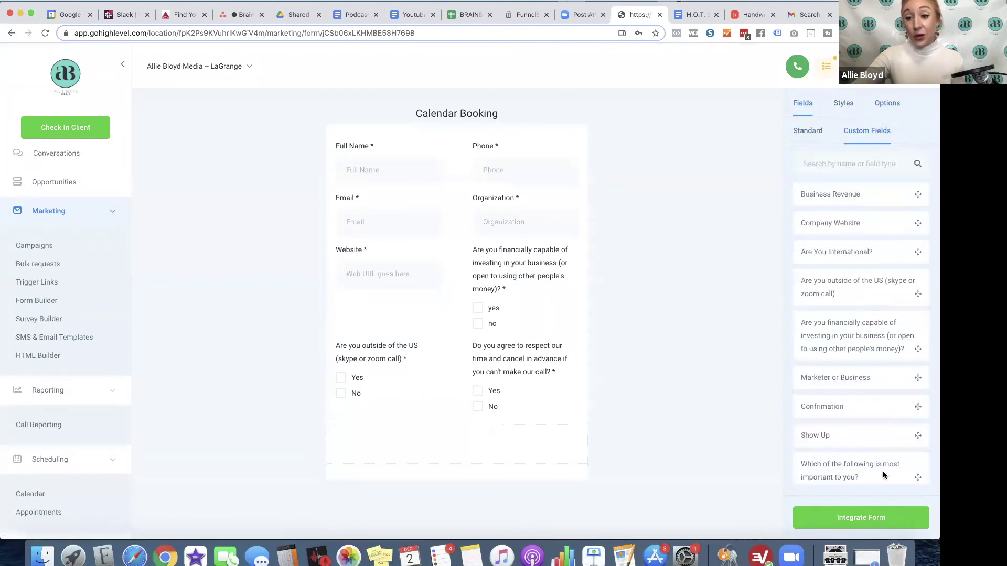
{"action": "left_click", "coordinate": [855, 519]}
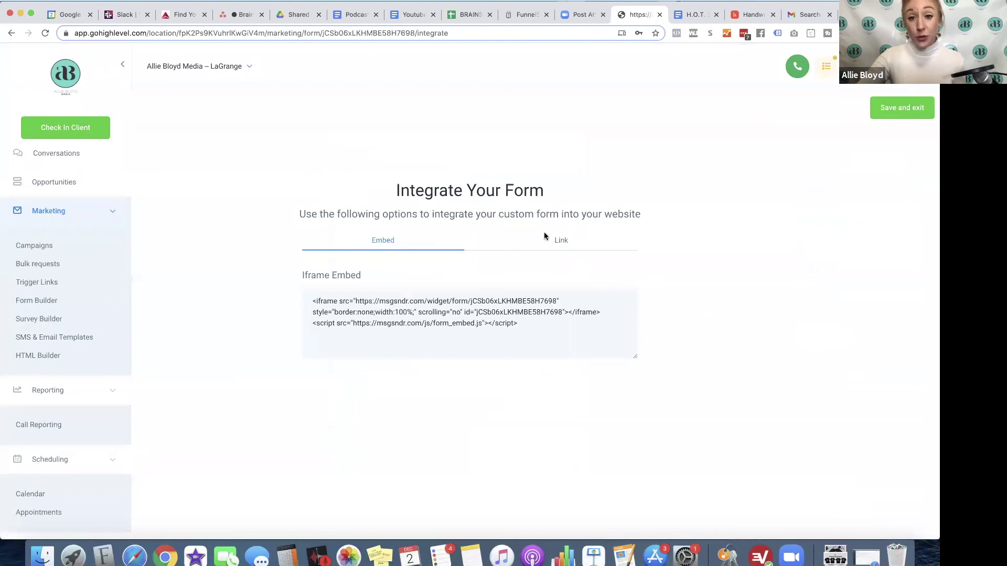
{"action": "left_click", "coordinate": [560, 244]}
{"action": "left_click", "coordinate": [400, 301]}
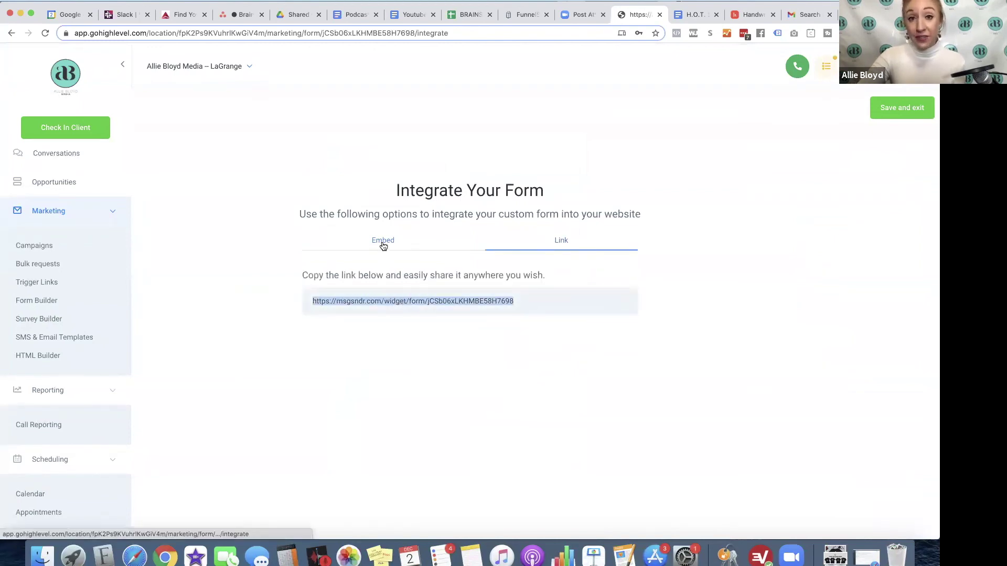
{"action": "left_click", "coordinate": [383, 241]}
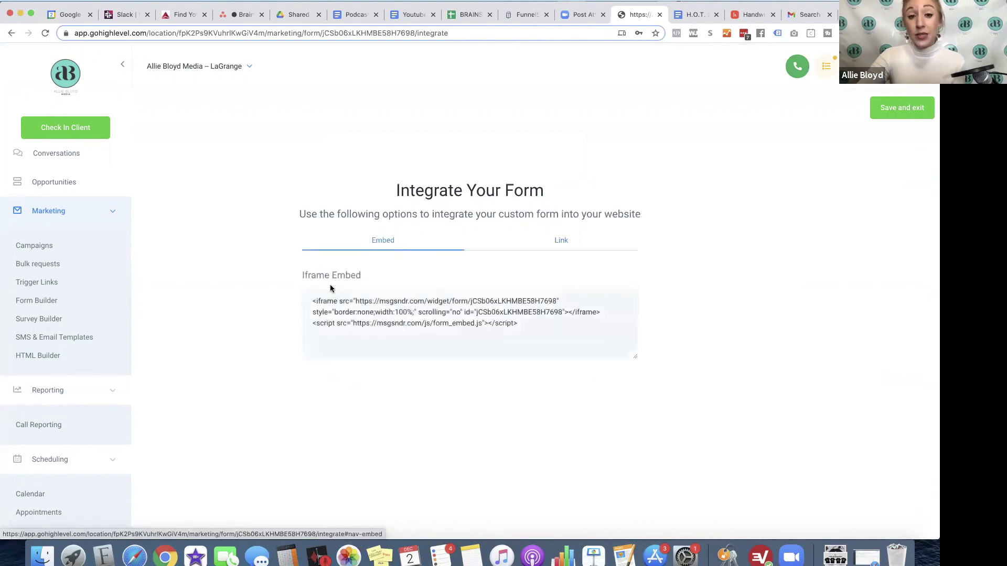
{"action": "left_click", "coordinate": [616, 340]}
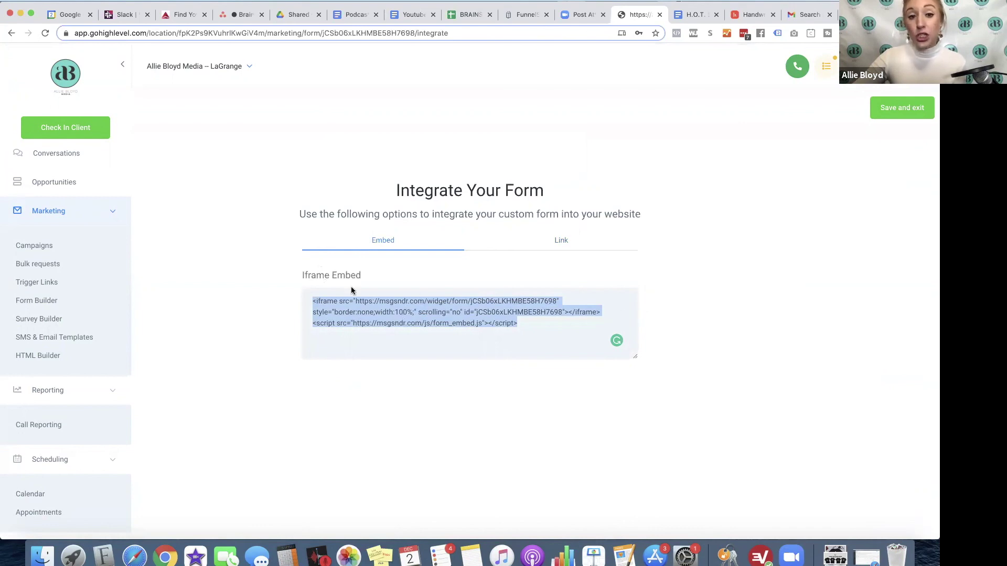
{"action": "left_click", "coordinate": [519, 323]}
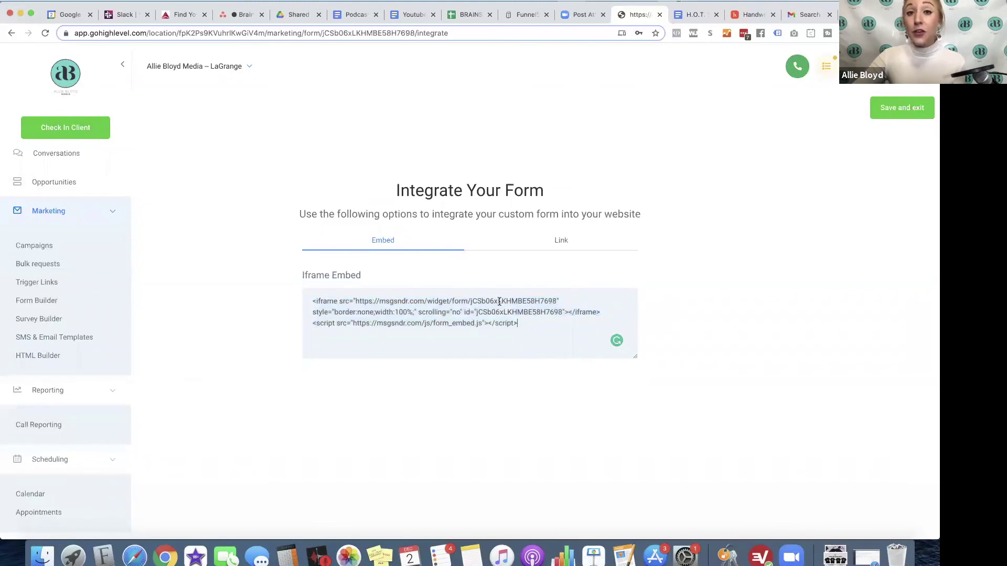